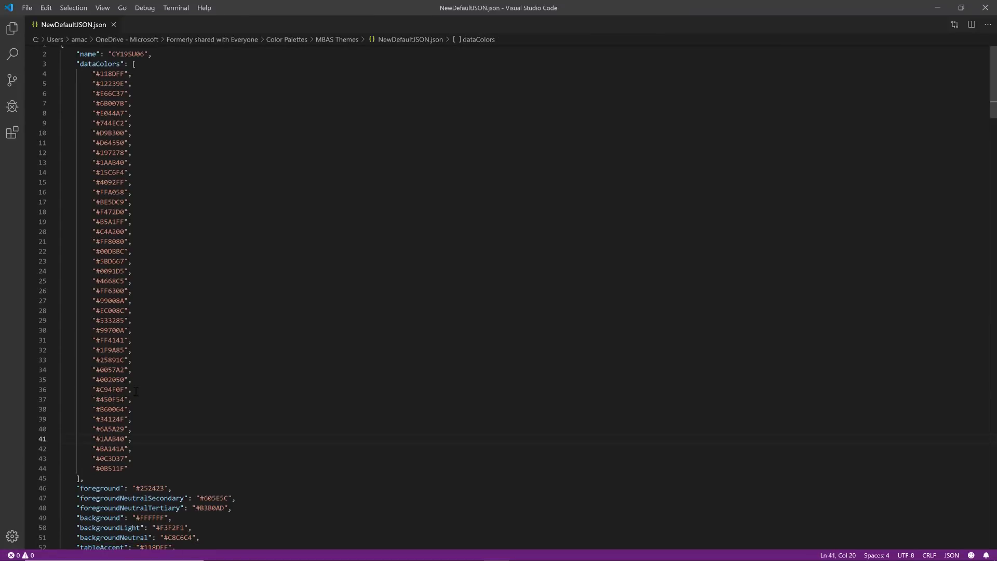
Review the structural colors in the theme file, highlighting the entries from foreground to tableAccent
scroll(136, 391, down, 3)
drag(73, 405, 203, 462)
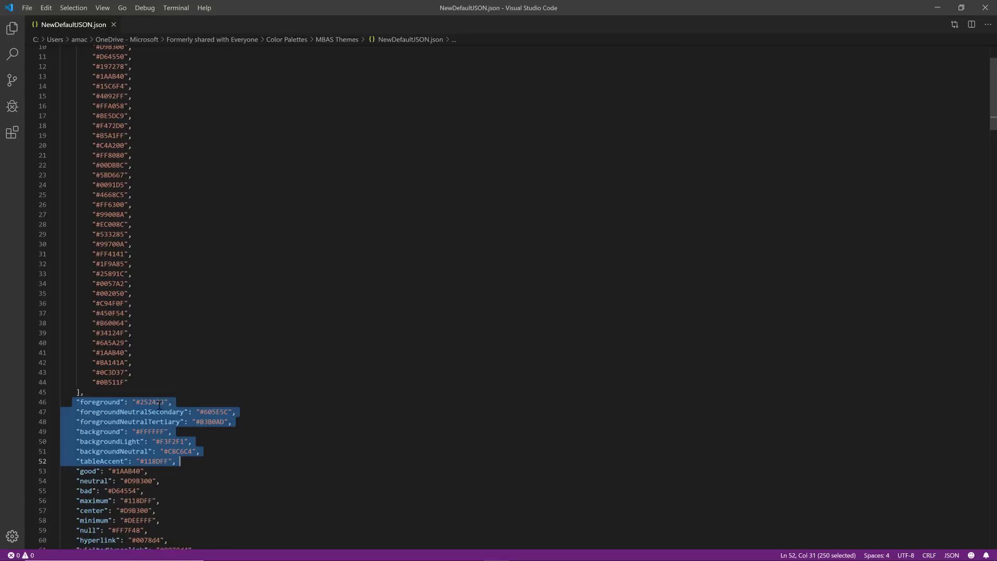
scroll(160, 406, down, 1)
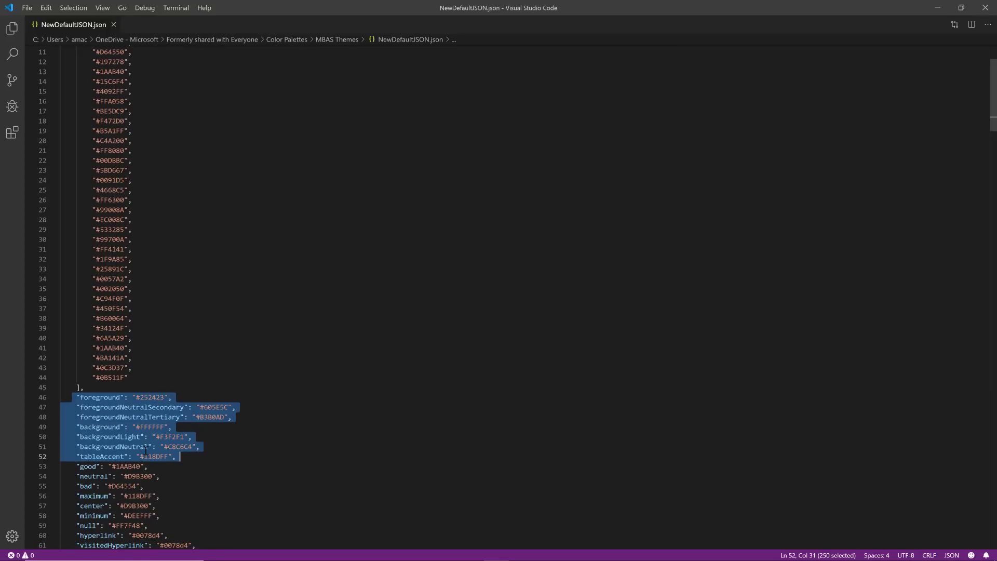
scroll(156, 387, down, 2)
scroll(158, 379, down, 1)
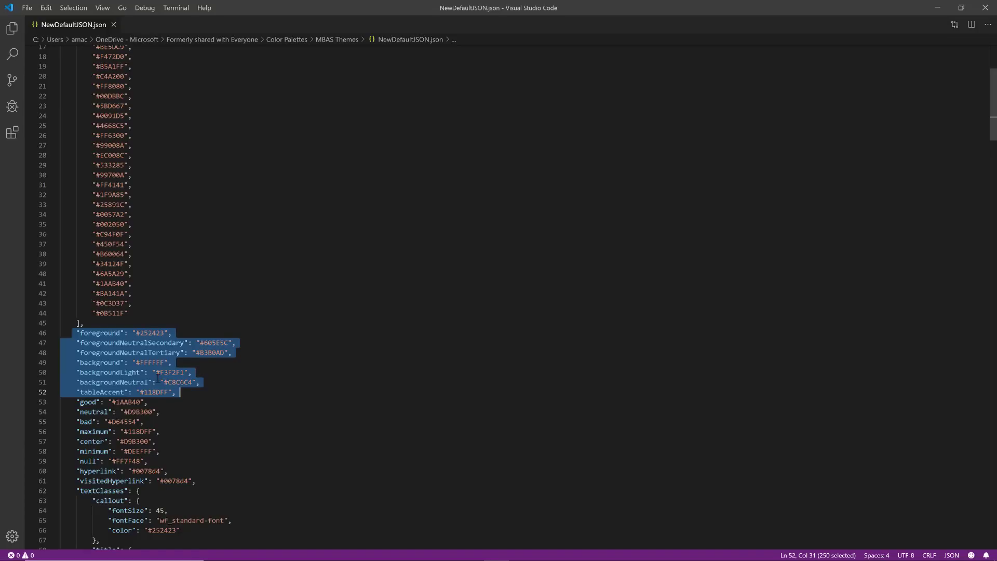
scroll(151, 399, down, 1)
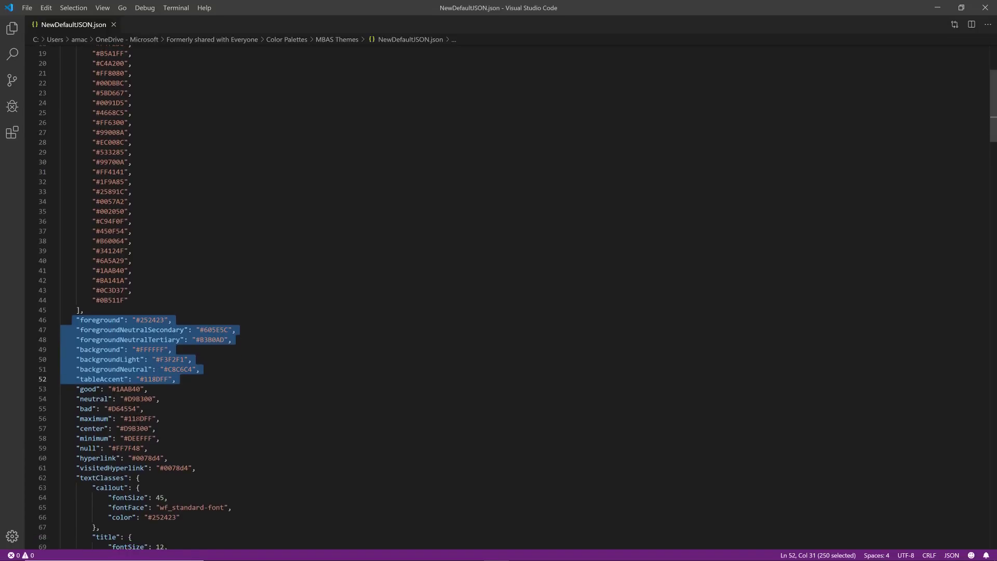
scroll(136, 418, down, 5)
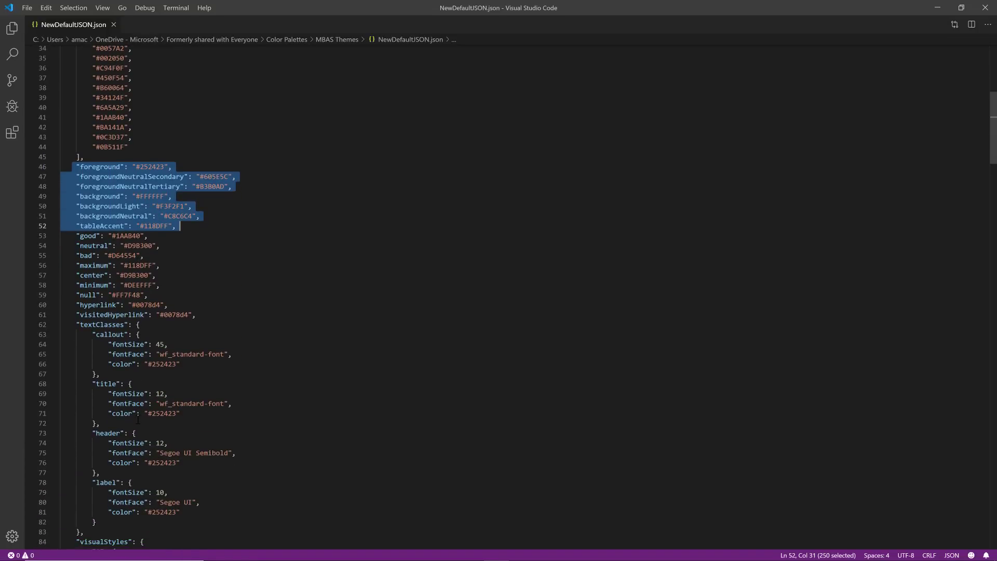
Review the textClasses section of the theme file, highlighting the whole block and its title class
scroll(137, 419, down, 1)
drag(92, 526, 58, 322)
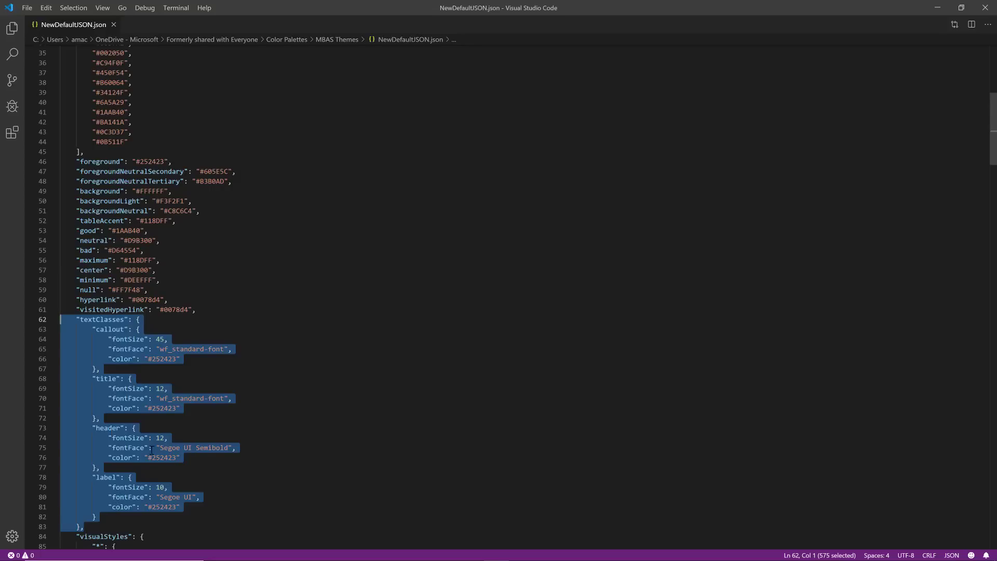
click(121, 365)
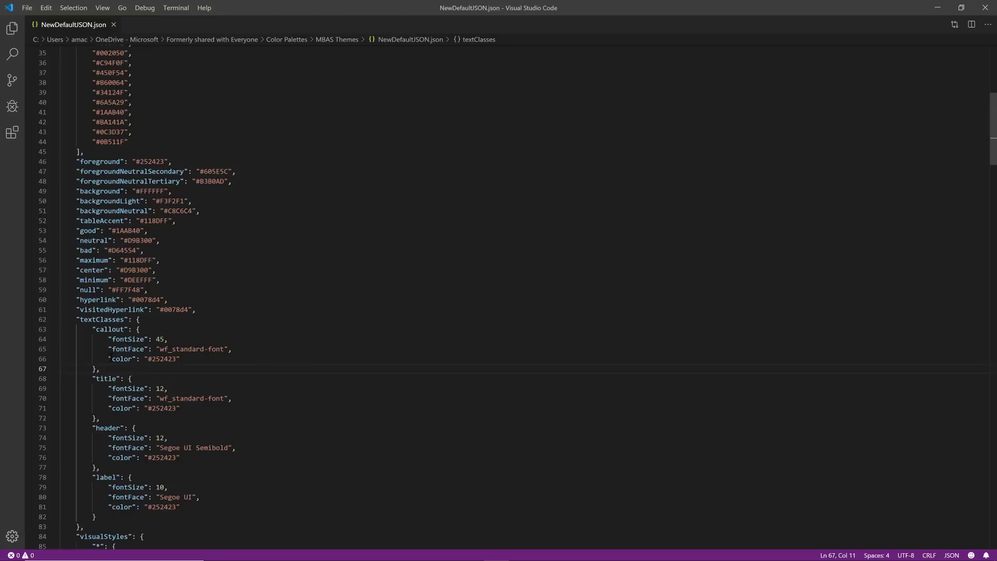
drag(91, 379, 122, 419)
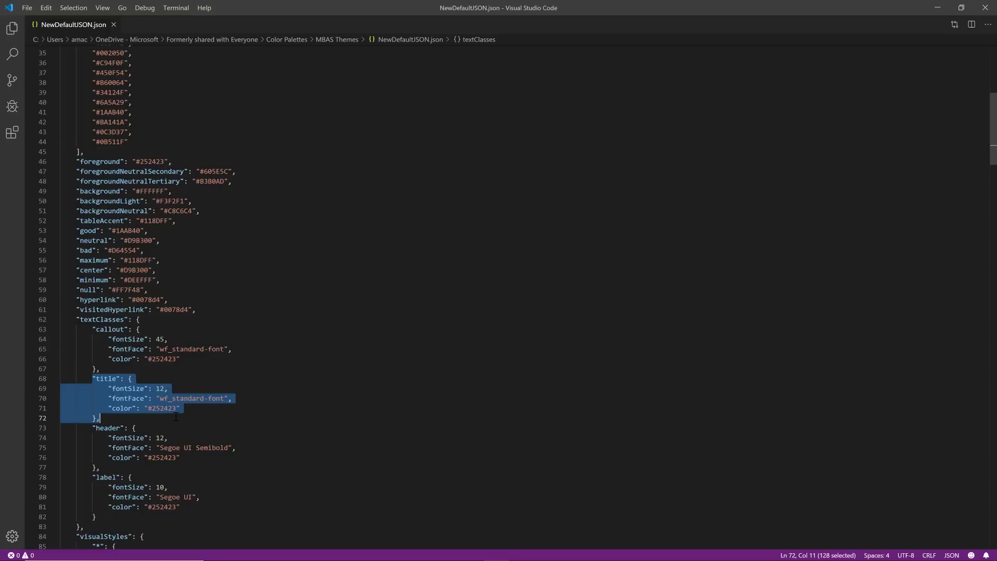
click(165, 388)
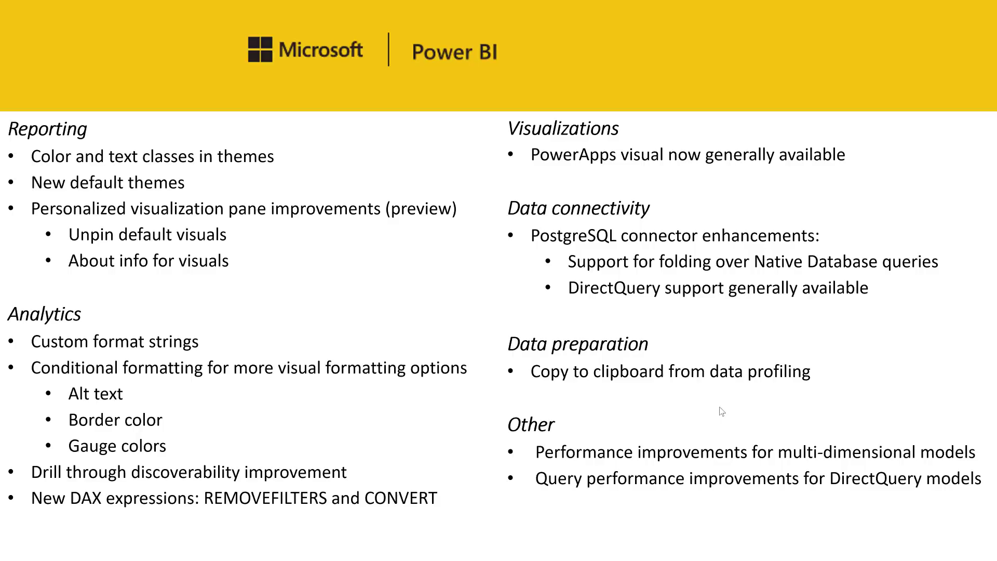
Switch to Power BI Desktop and inspect the theme colors offered for the page background
key(alt+Tab)
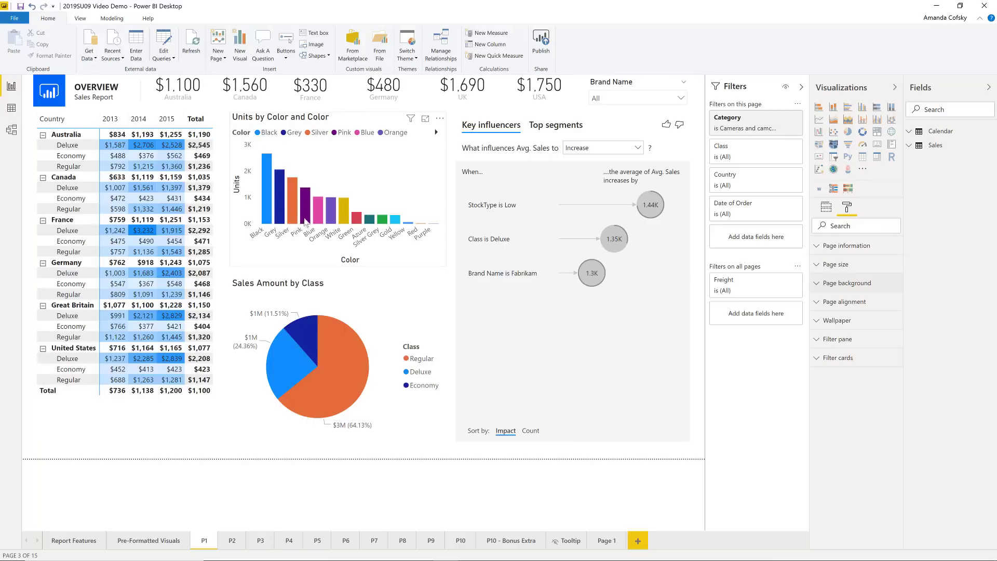
click(847, 284)
click(833, 315)
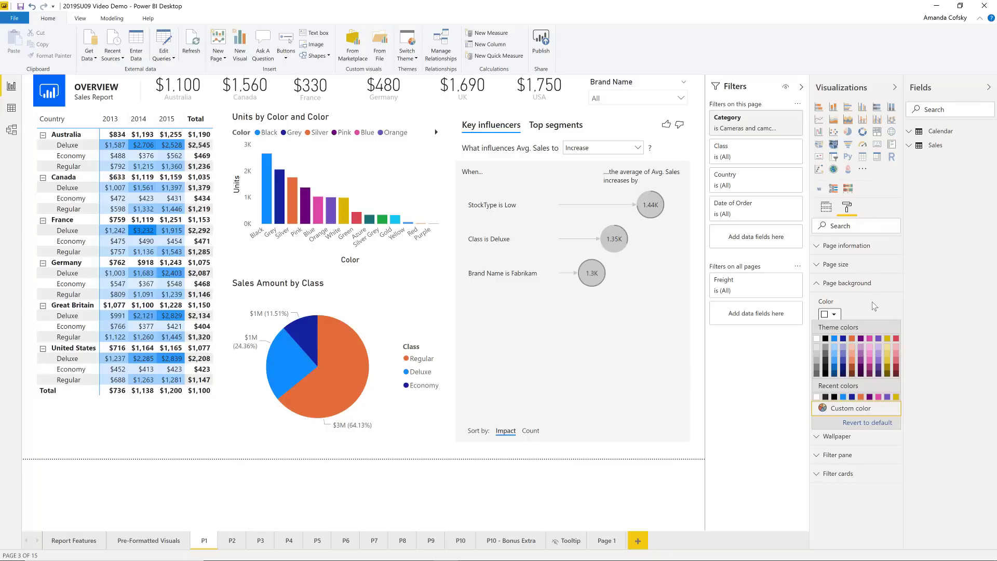
click(854, 283)
click(852, 283)
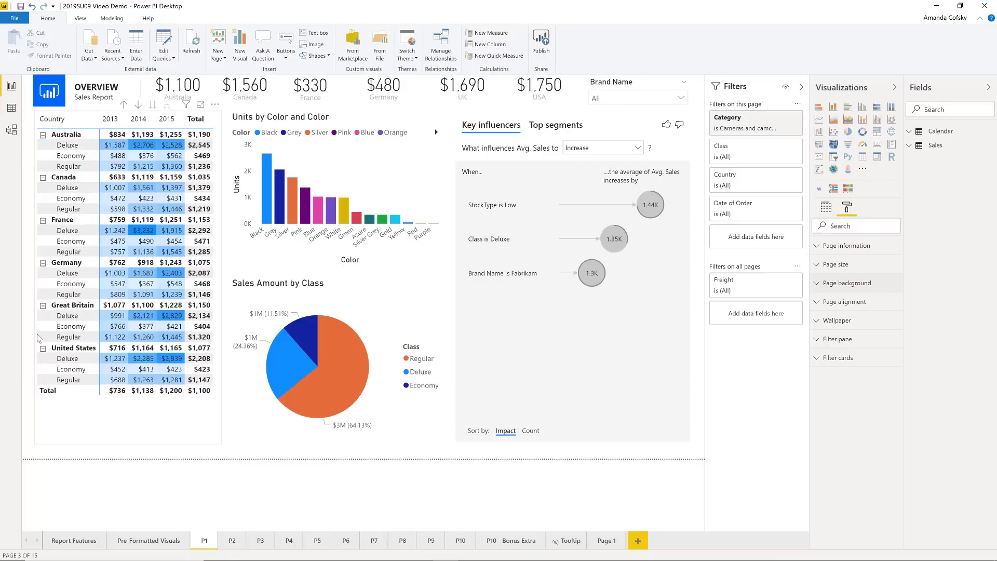
Try the Highrise and Frontier themes on the report page with the Sales Amount by Class pie chart selected
click(347, 317)
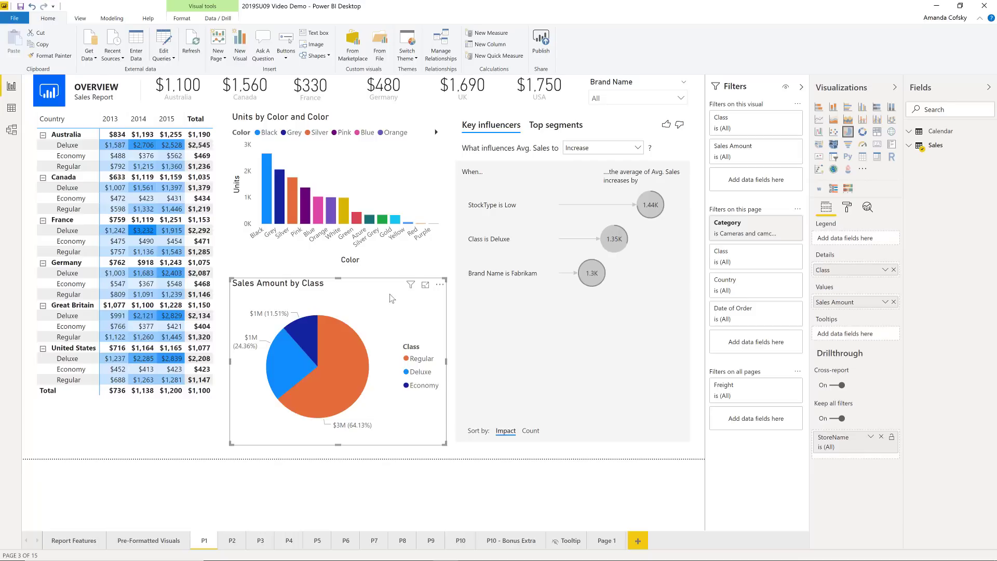
mouse_move(390, 294)
mouse_down()
mouse_move(385, 271)
mouse_move(383, 320)
mouse_move(384, 310)
mouse_up()
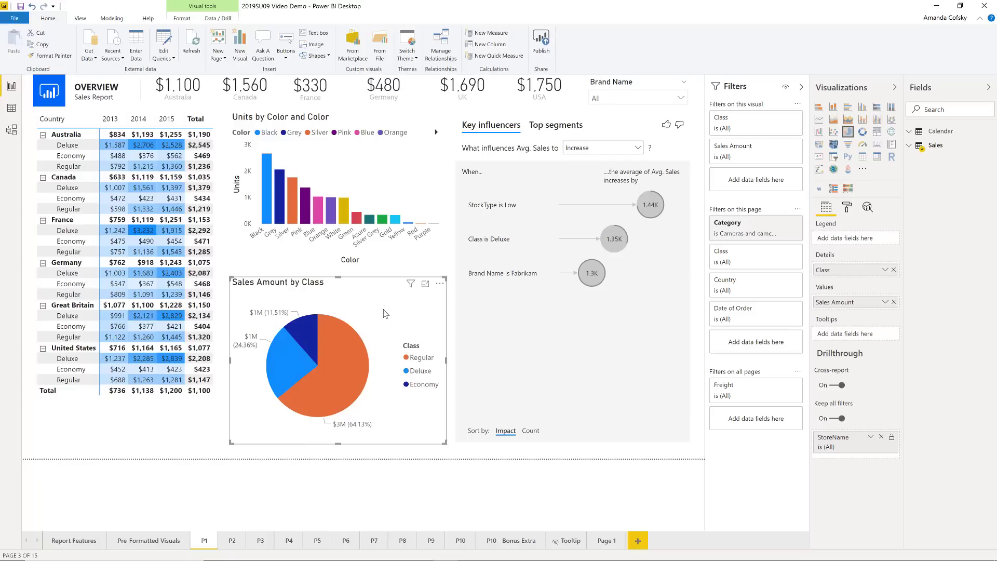
click(408, 56)
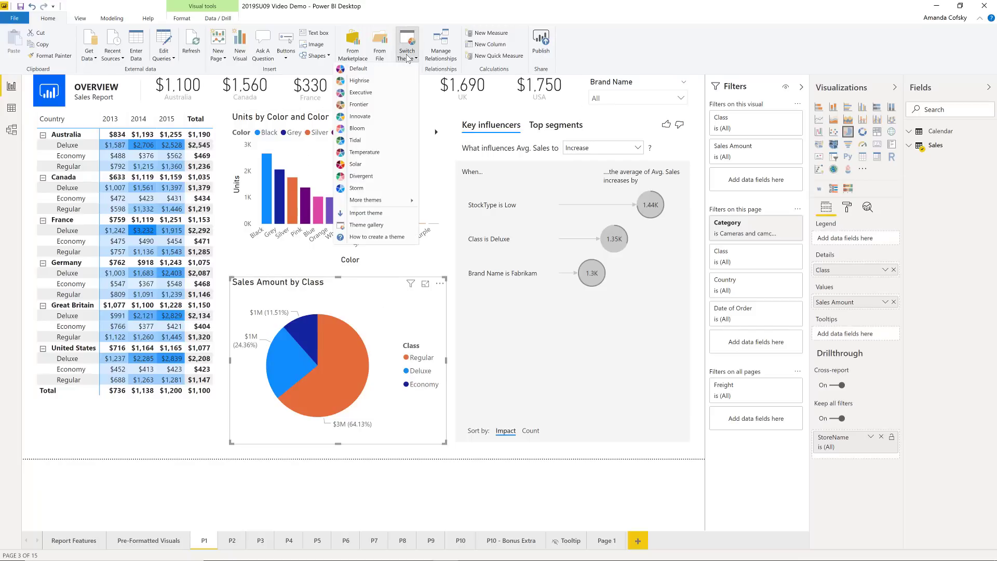
click(372, 83)
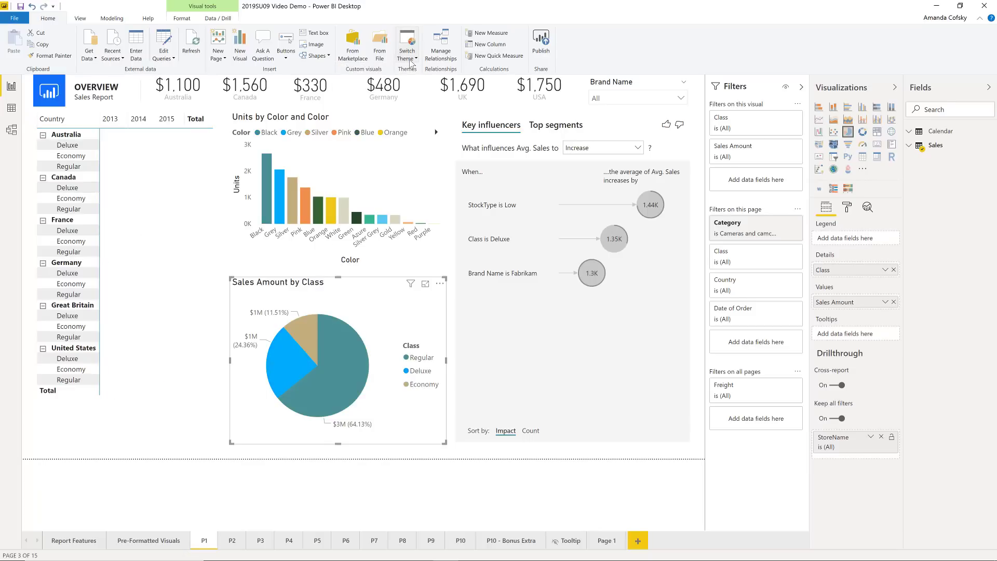
click(407, 53)
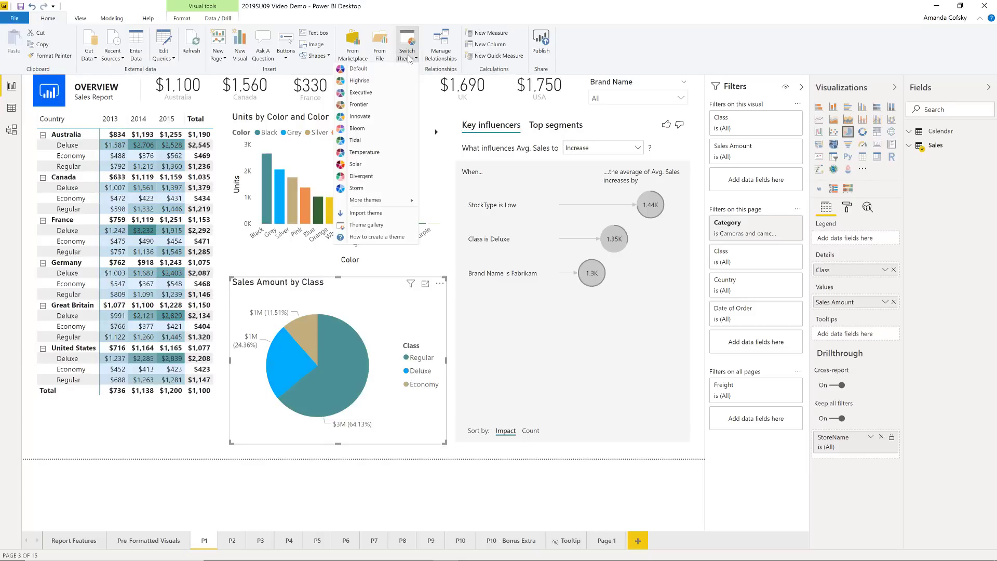
click(378, 106)
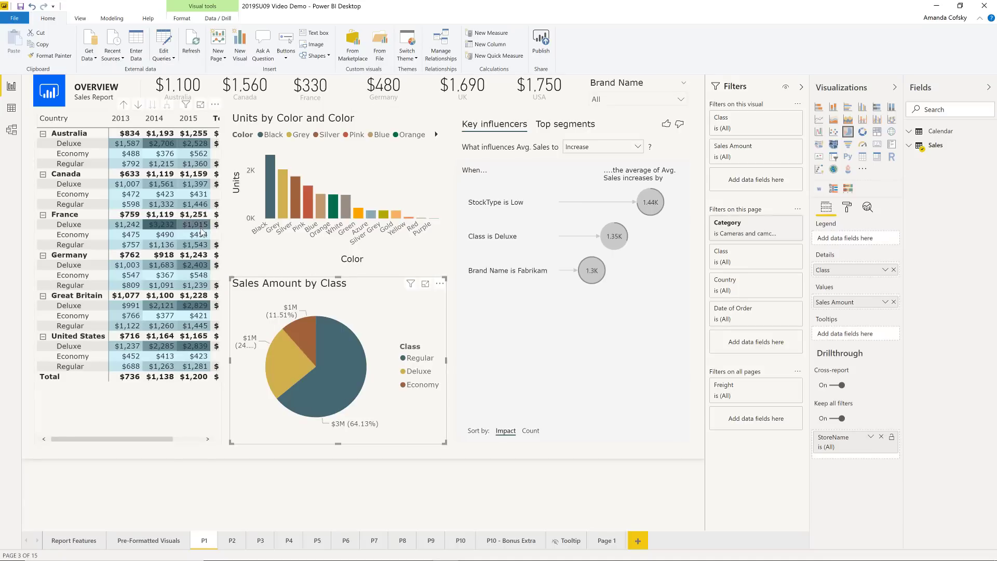
Try the Innovate and Storm themes on the report
click(416, 58)
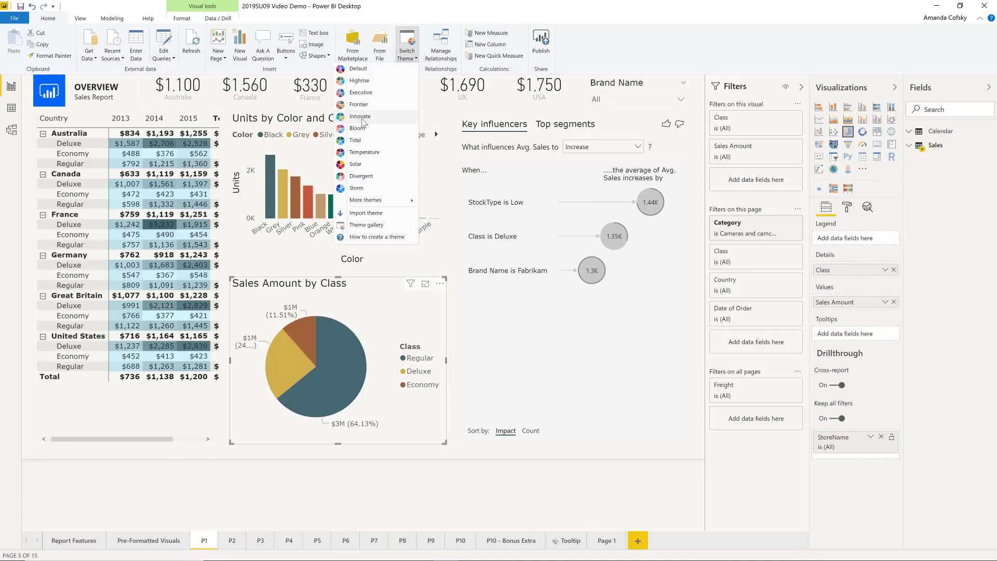
click(362, 117)
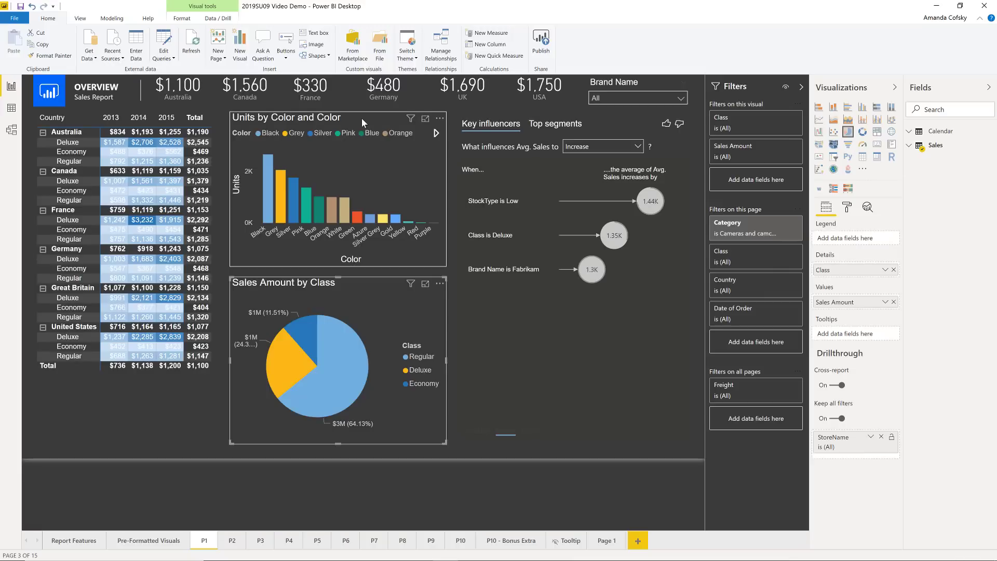
click(401, 61)
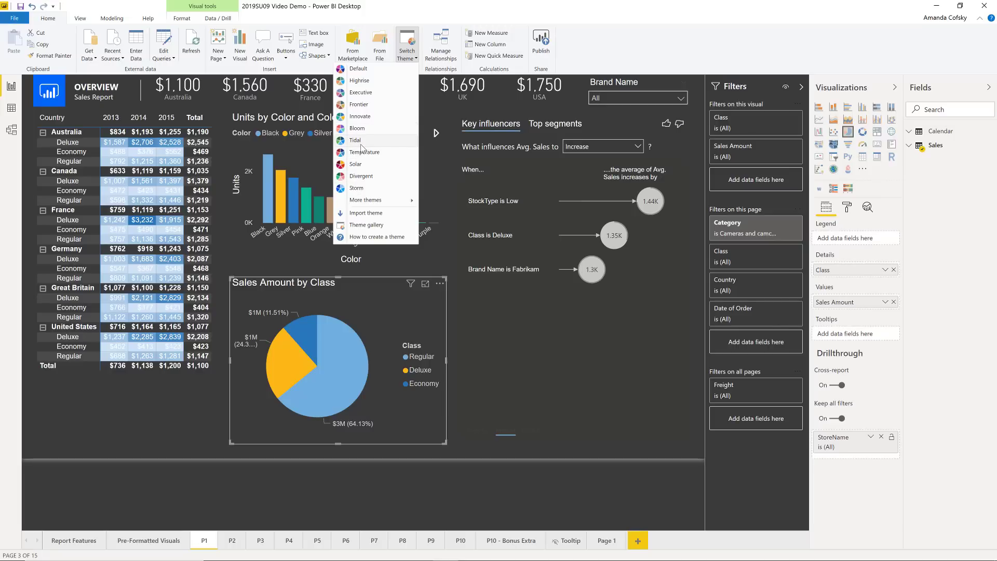
click(357, 189)
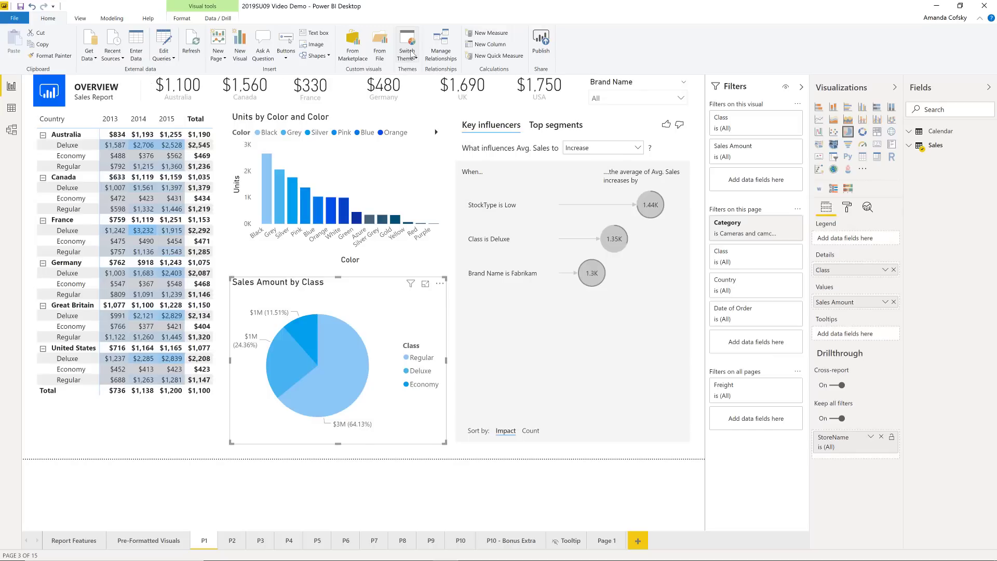
Try the Divergent and Bloom themes on the report
click(411, 55)
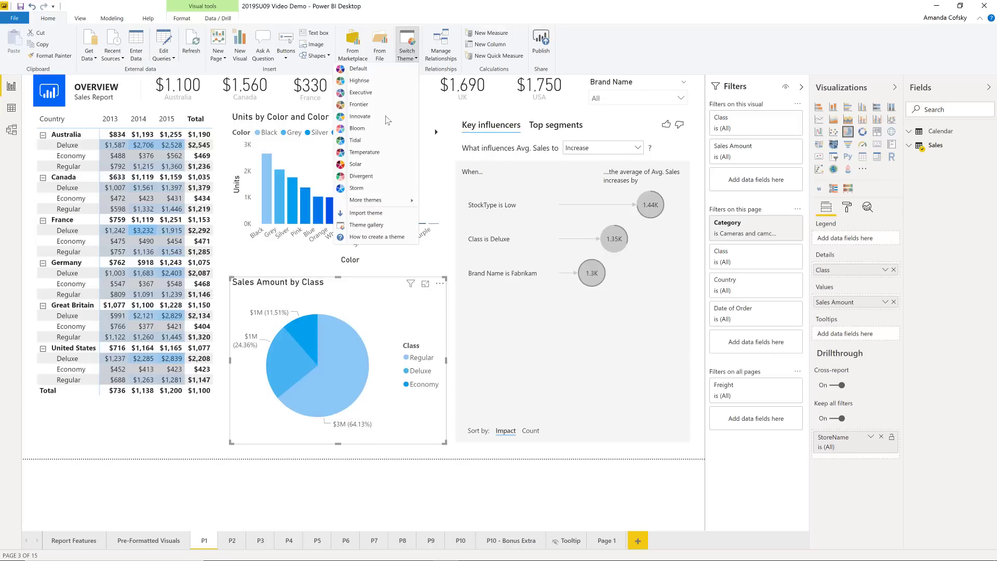
click(366, 177)
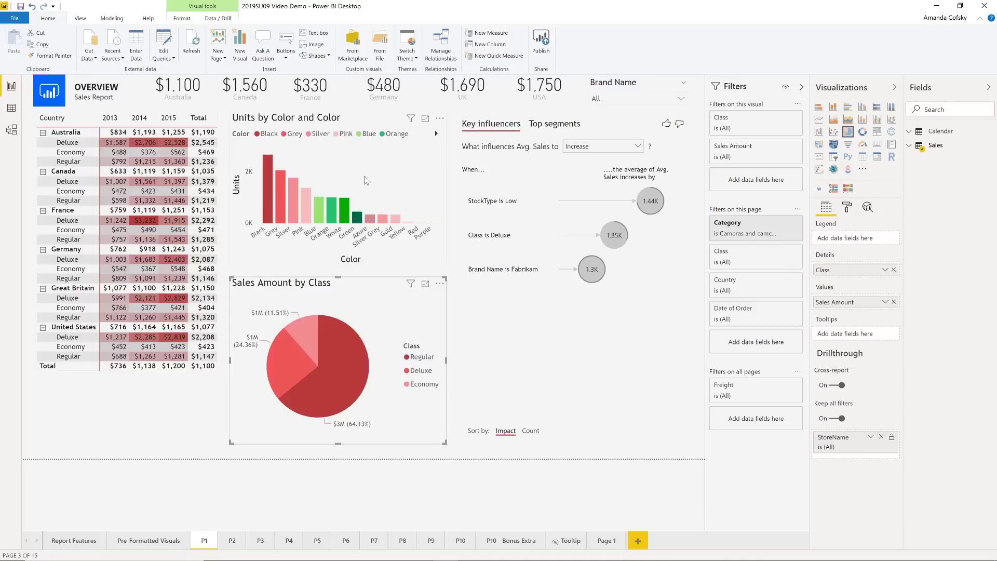
click(406, 58)
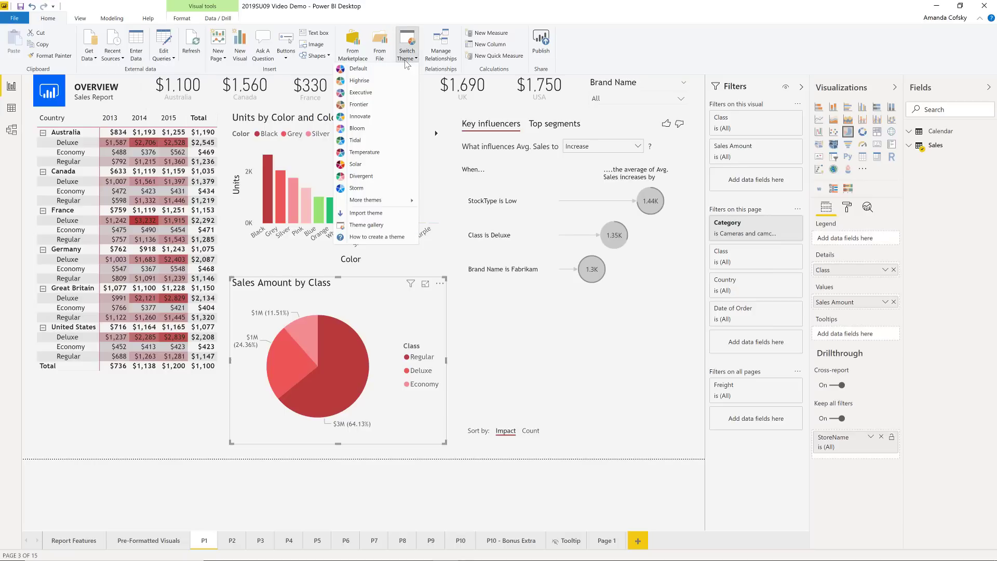
click(367, 136)
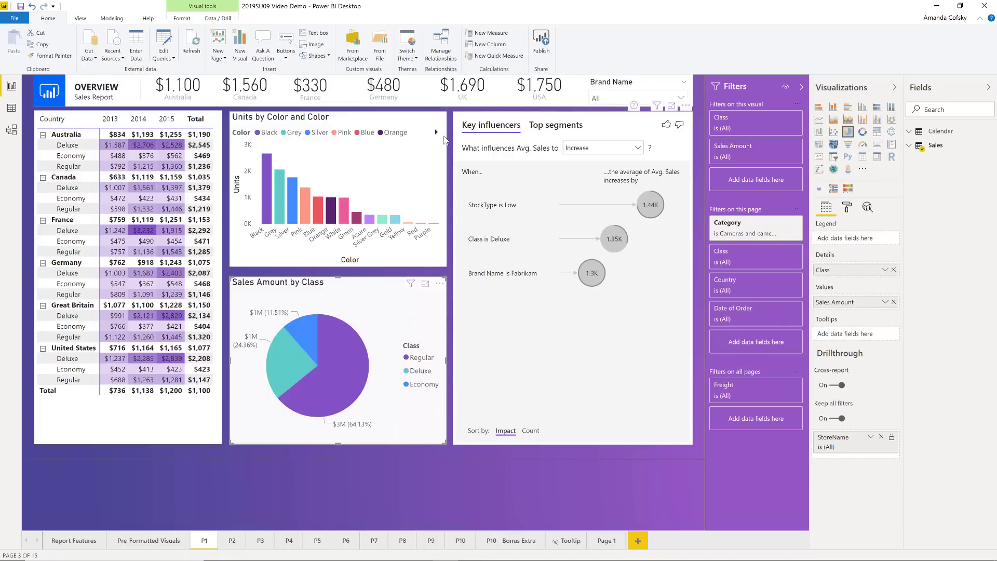
Try the Classic theme from the additional themes and return the report to the Default theme
click(414, 56)
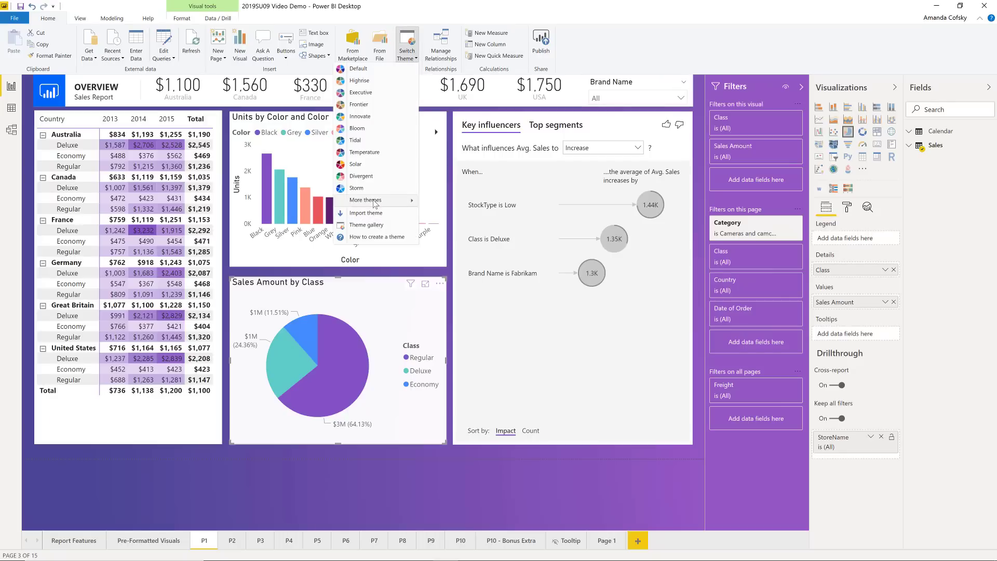
mouse_move(375, 202)
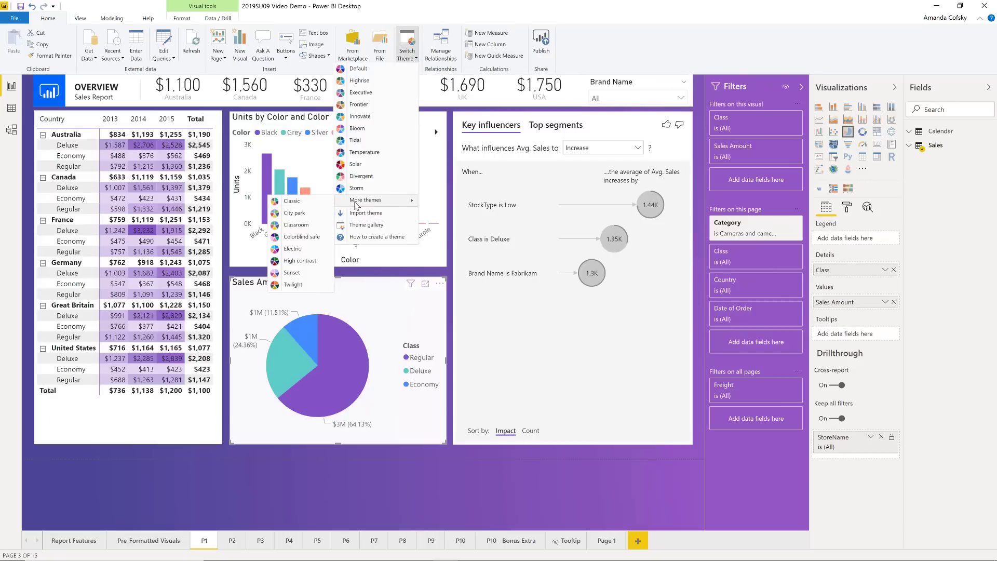
click(294, 205)
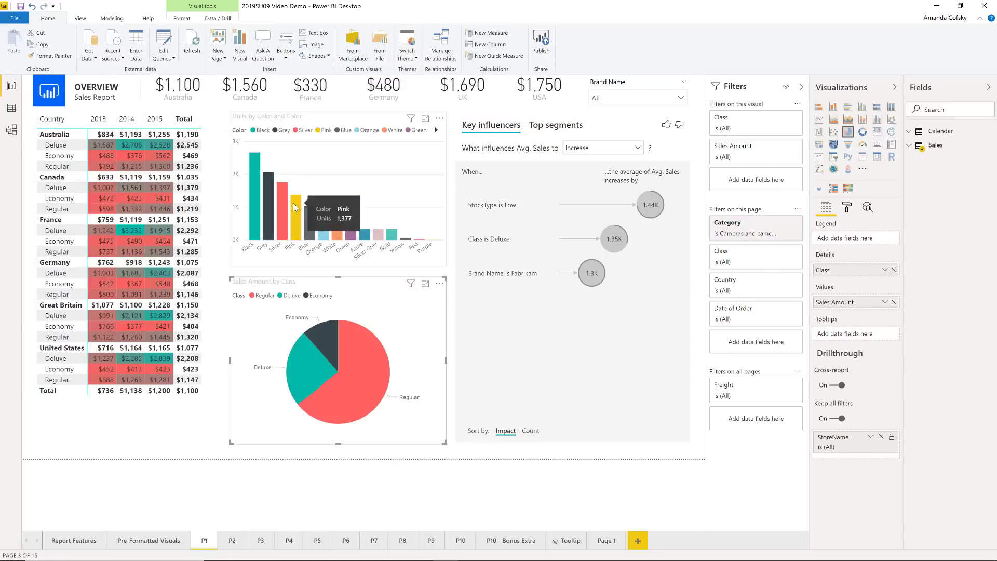
click(412, 61)
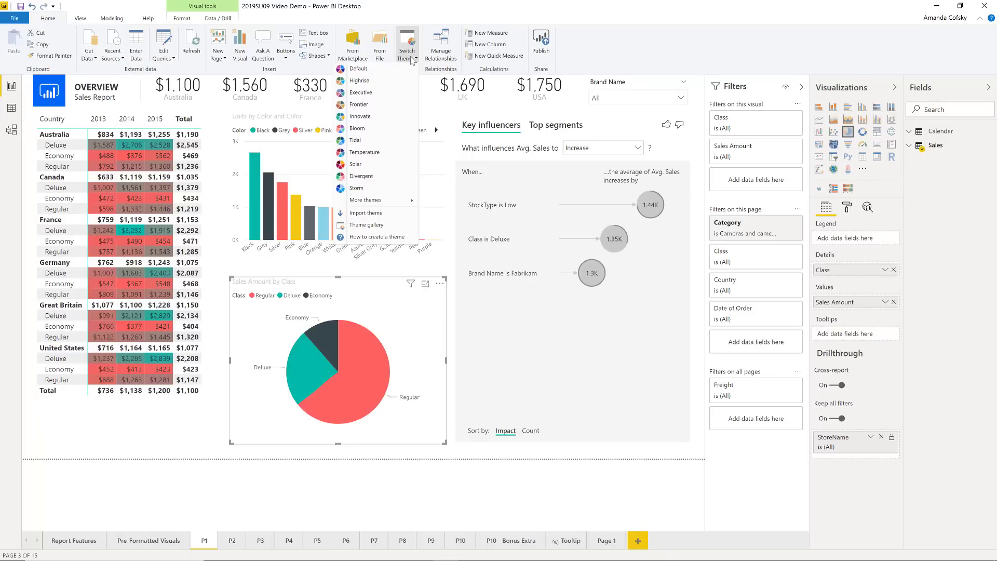
click(377, 70)
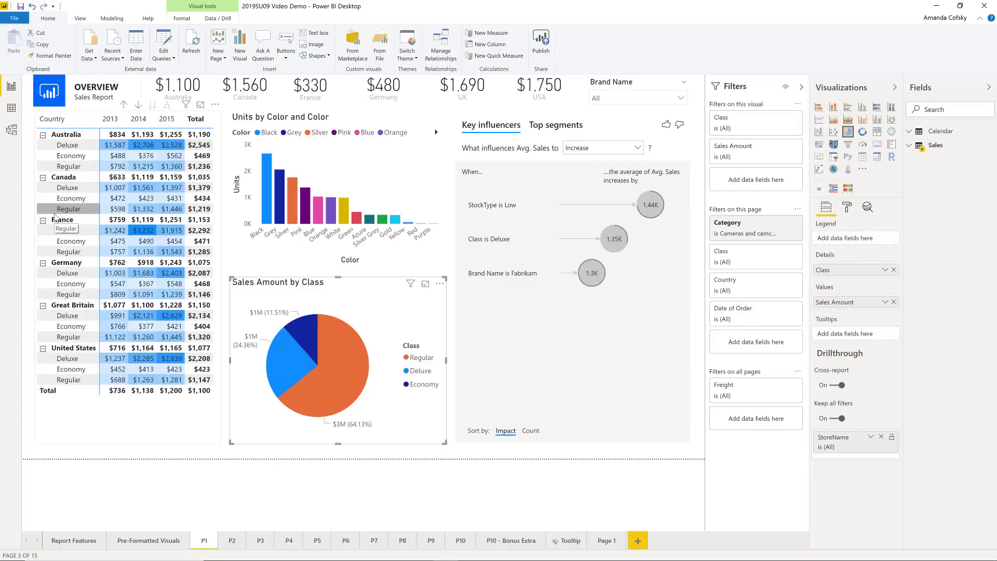
Apply the Classic theme from the additional themes to the report
click(410, 59)
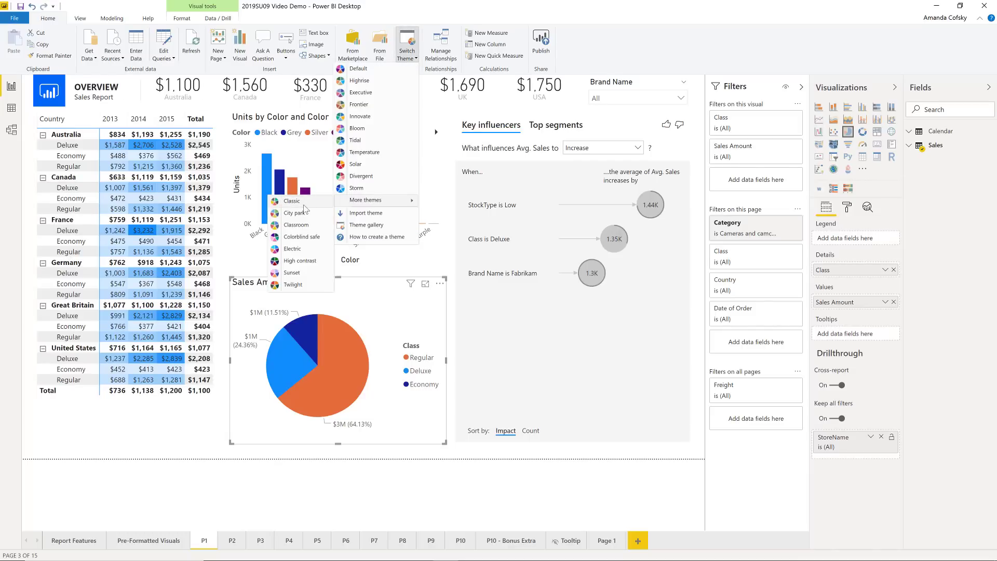
click(298, 212)
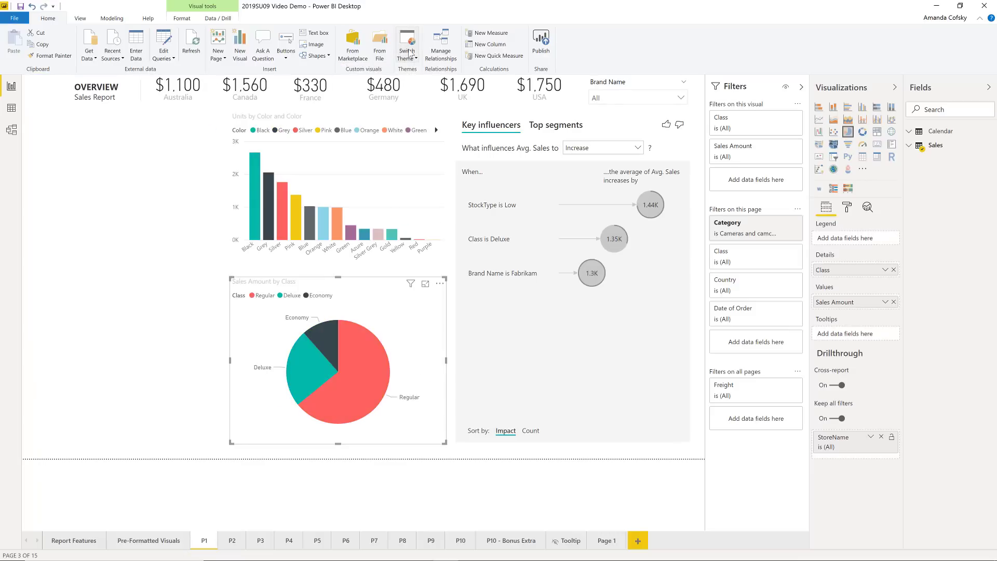
click(410, 54)
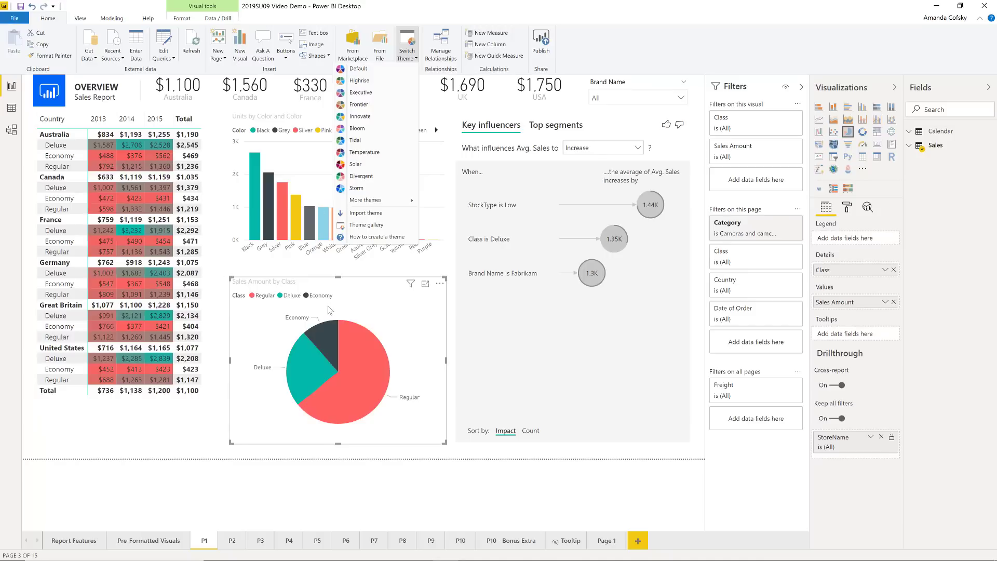
click(408, 60)
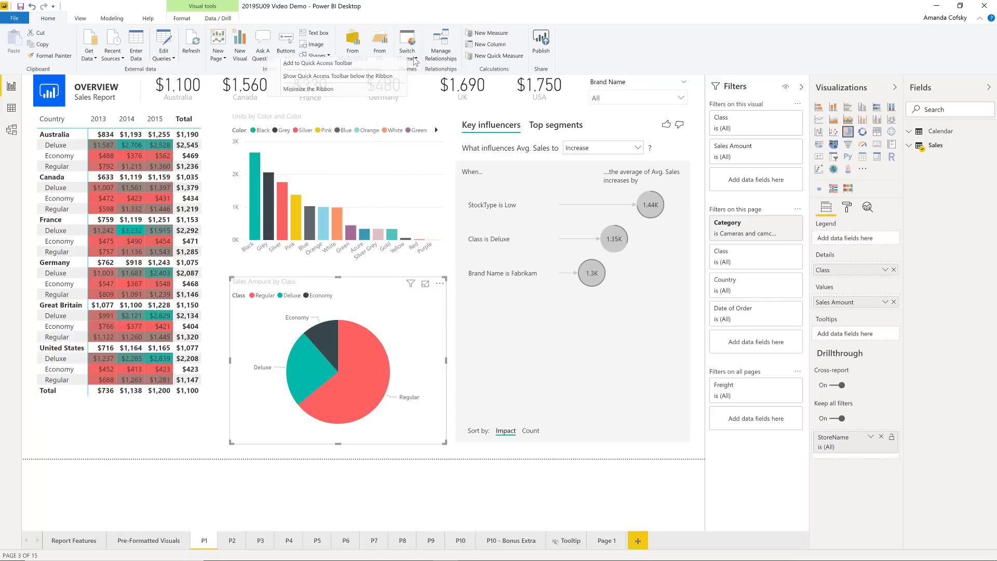
Return the report to the Default theme
click(415, 60)
click(415, 59)
click(415, 60)
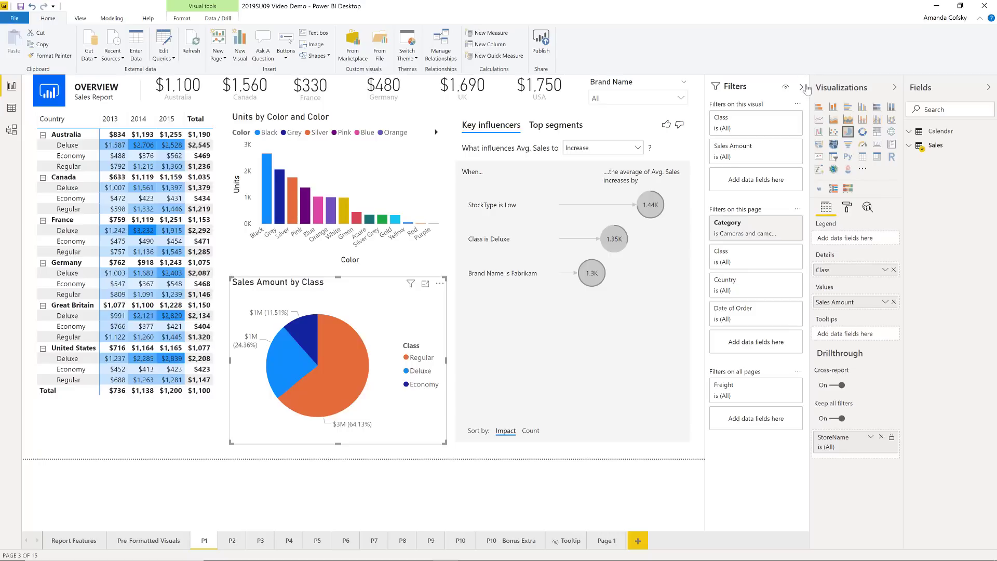
Unpin the donut chart from the default visuals in the visualizations pane
right_click(864, 135)
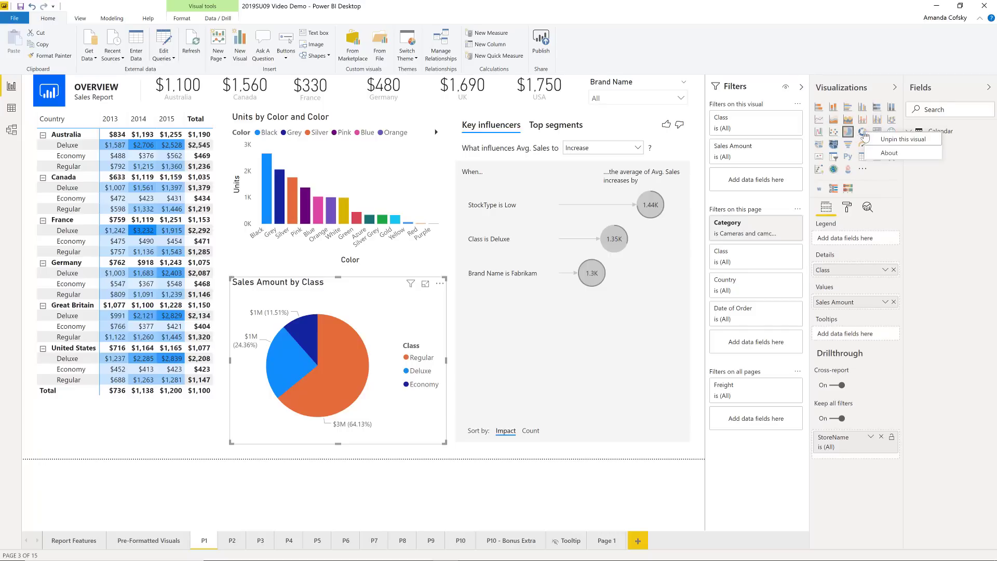
click(901, 139)
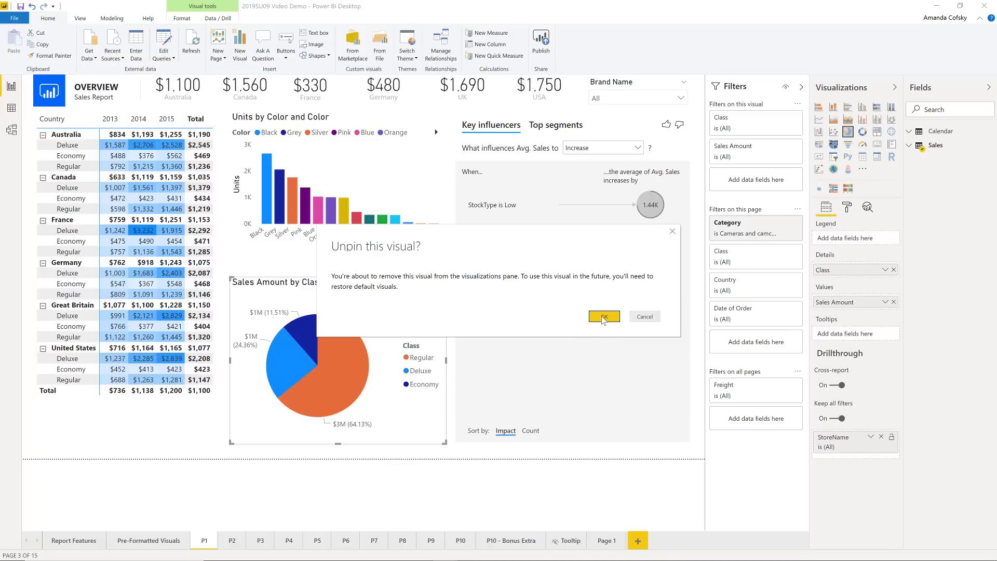
click(603, 317)
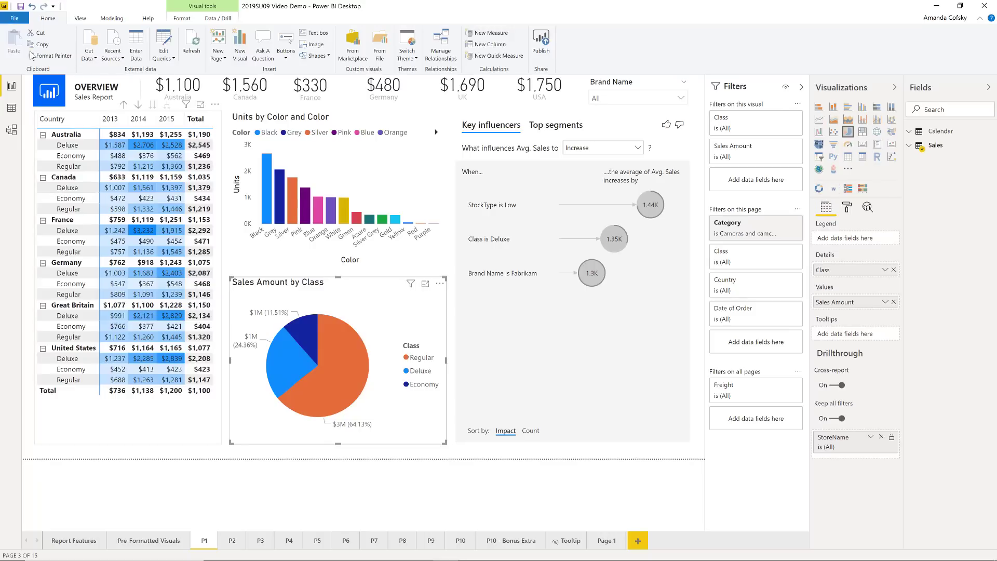
Start a new blank report, dismiss its start-up dialogs, and open the additional options for the available visuals
click(15, 18)
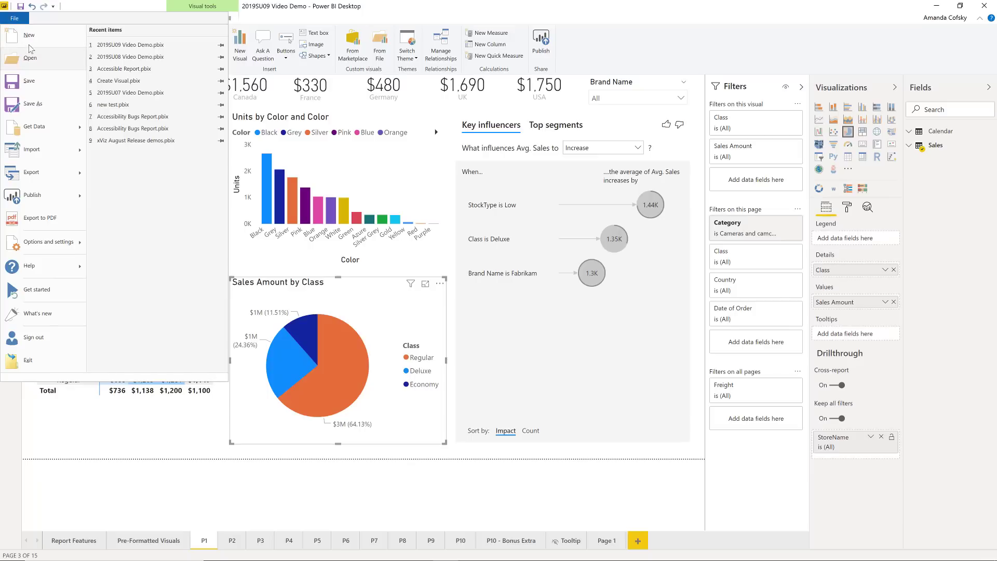
key(Escape)
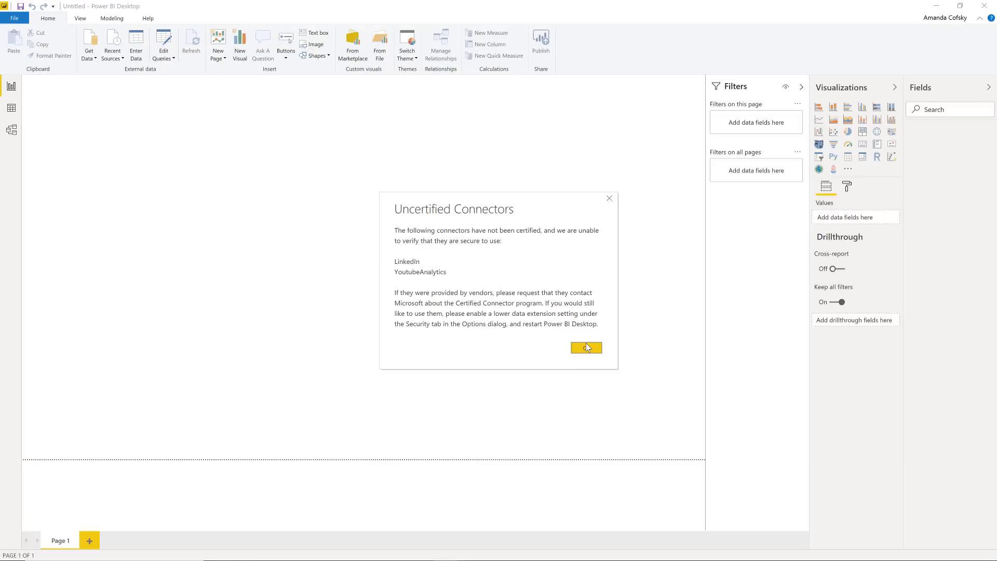
click(587, 347)
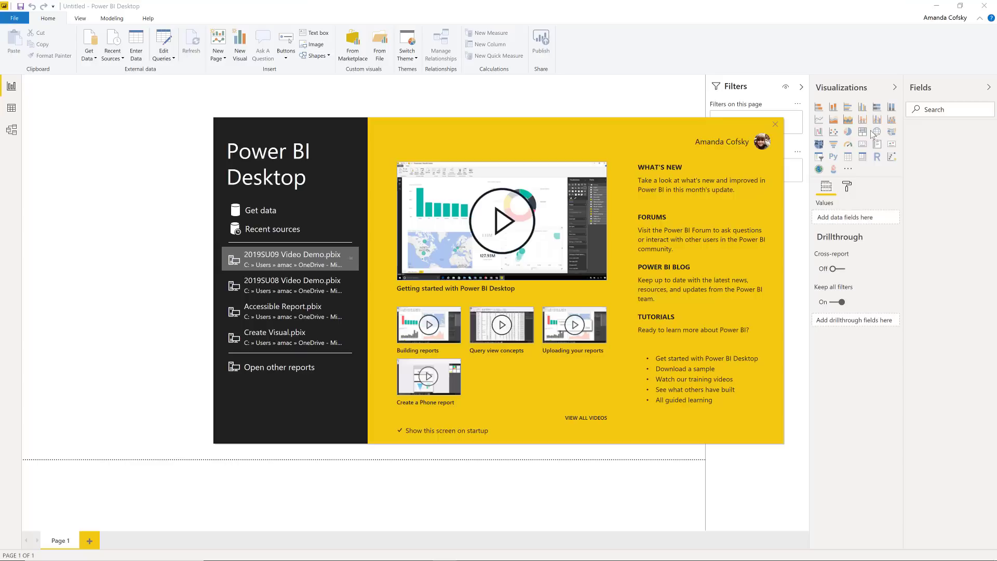
click(775, 124)
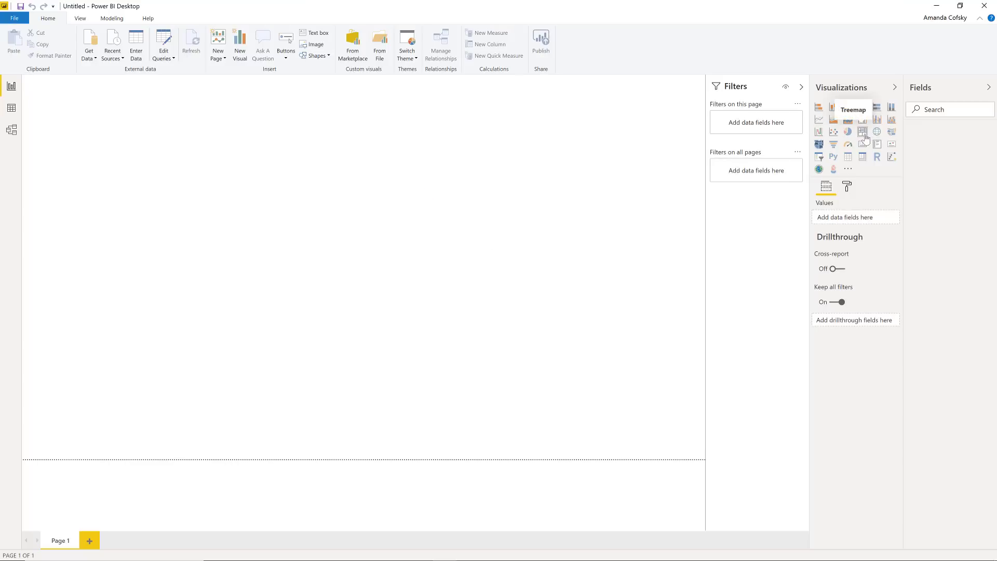
click(849, 171)
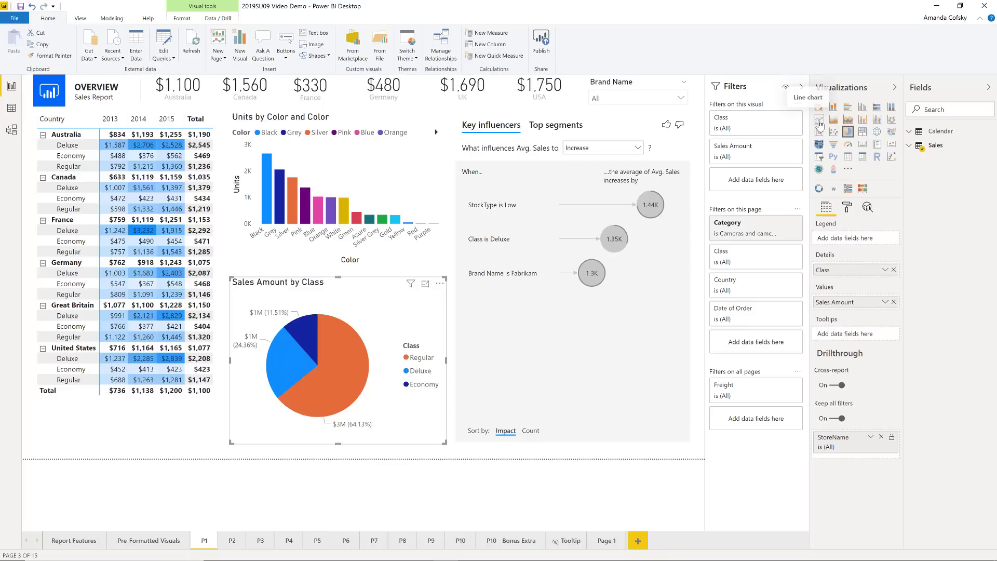
View the About information of the Bullet Chart custom visual
right_click(862, 192)
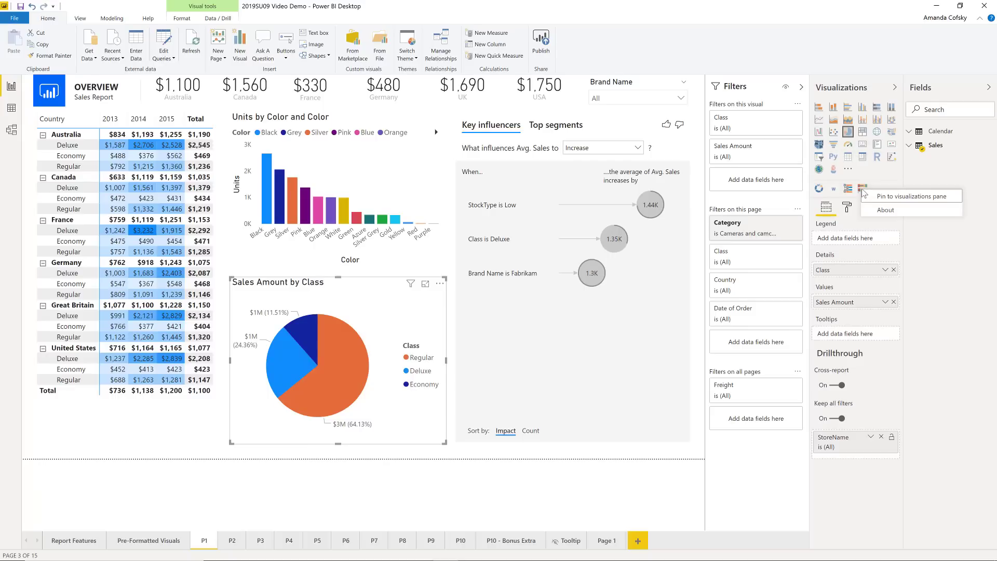
click(885, 217)
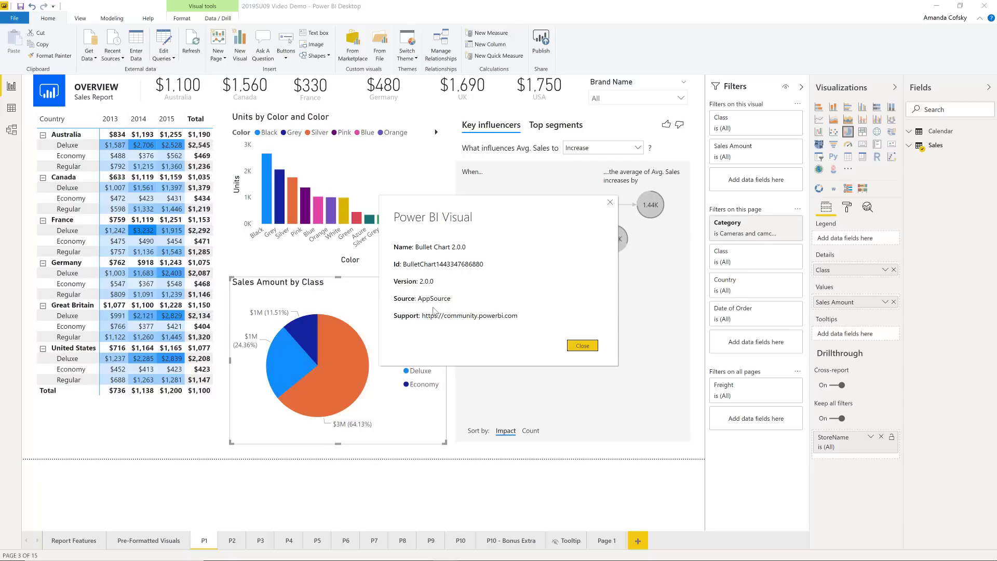
click(592, 348)
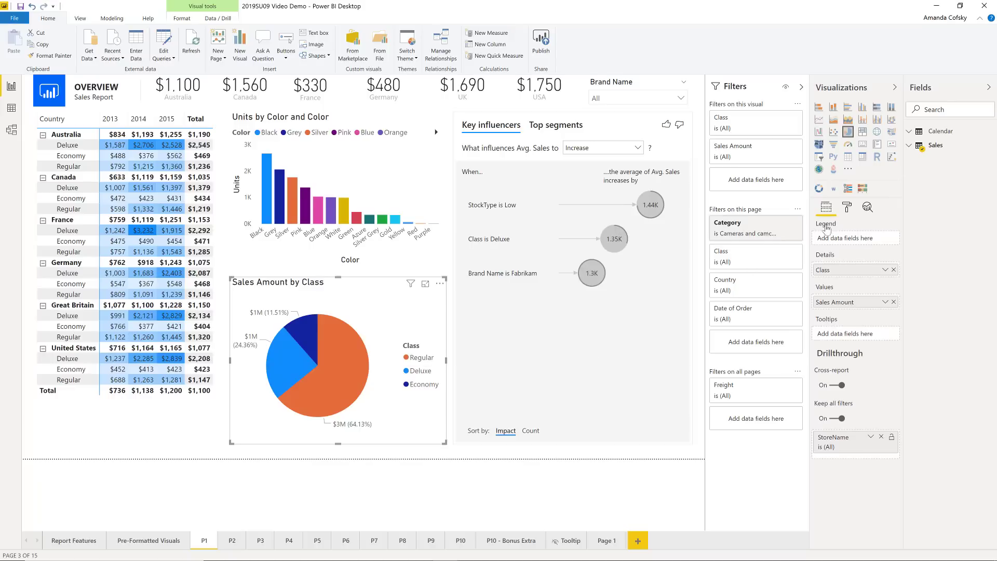
View the About information of the WordCloud visual and of the custom visual between it and the Bullet Chart
right_click(833, 192)
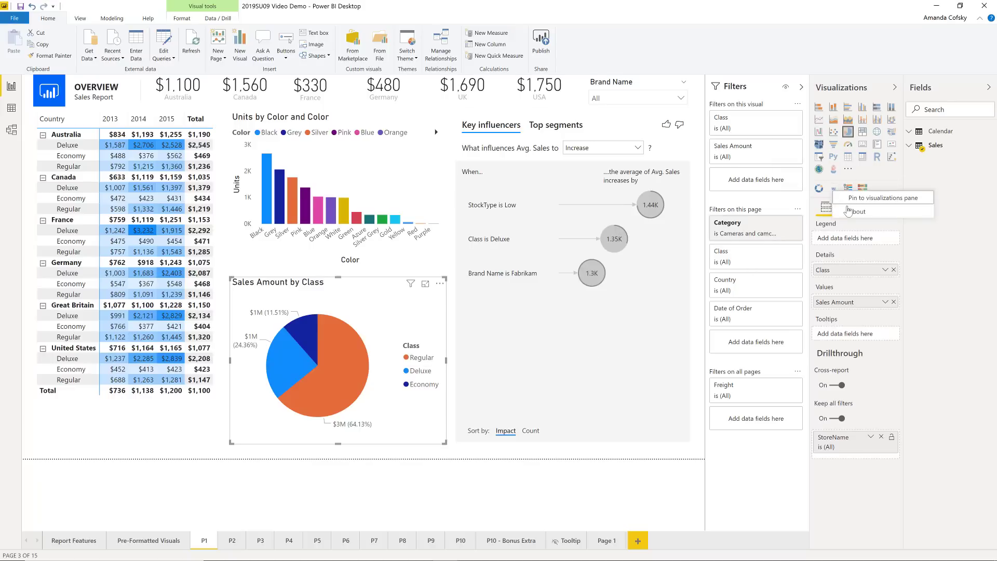
click(848, 212)
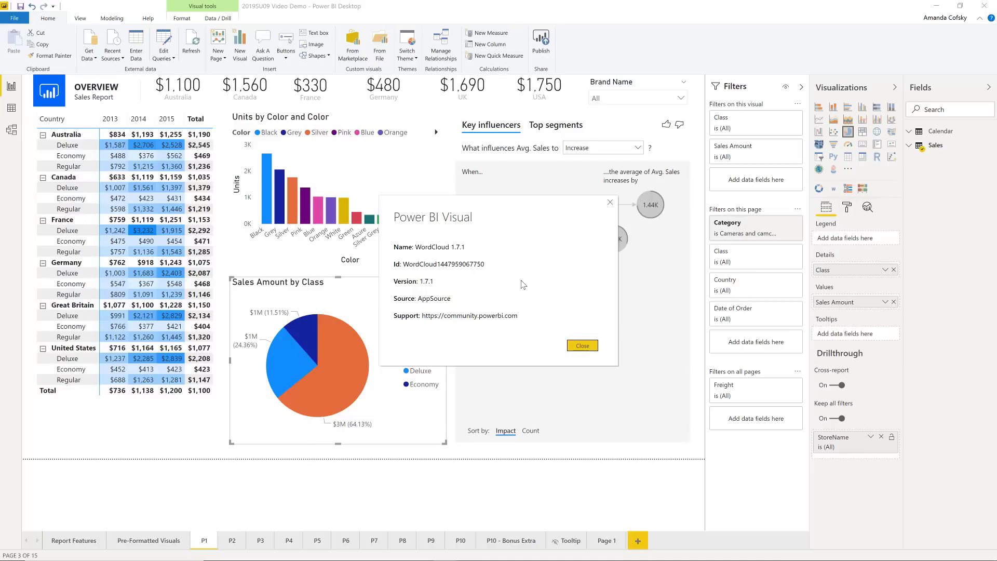
click(582, 345)
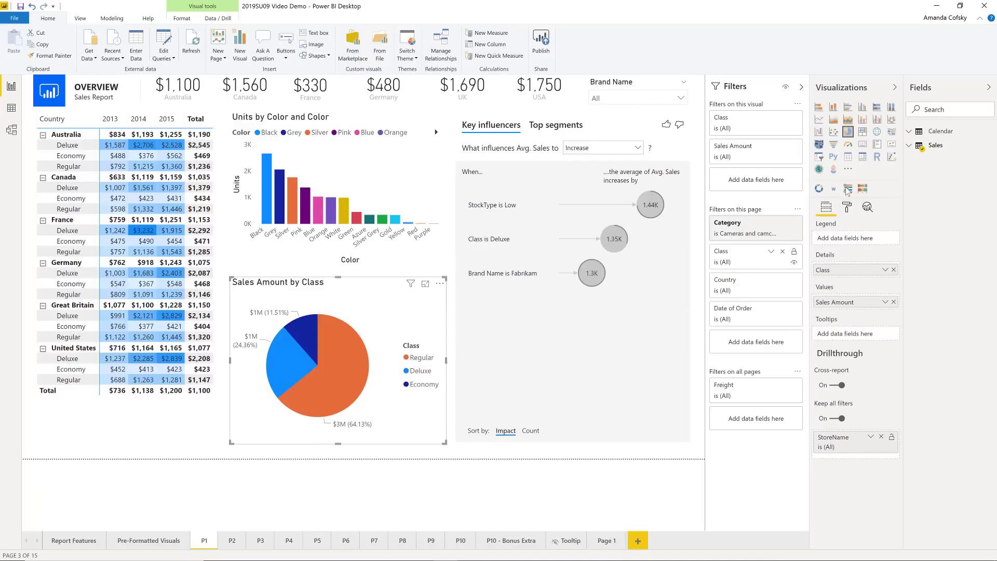
right_click(847, 189)
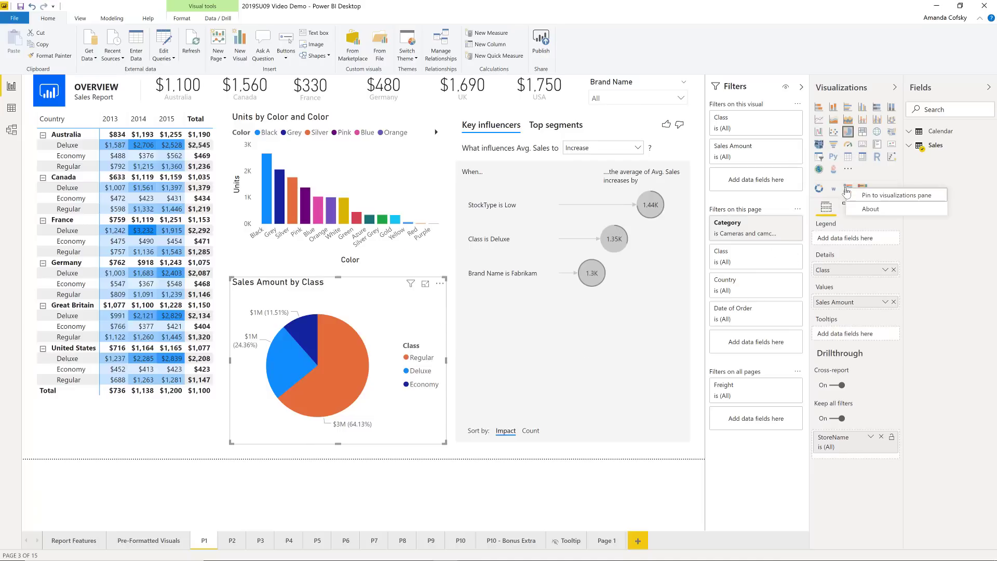
click(862, 209)
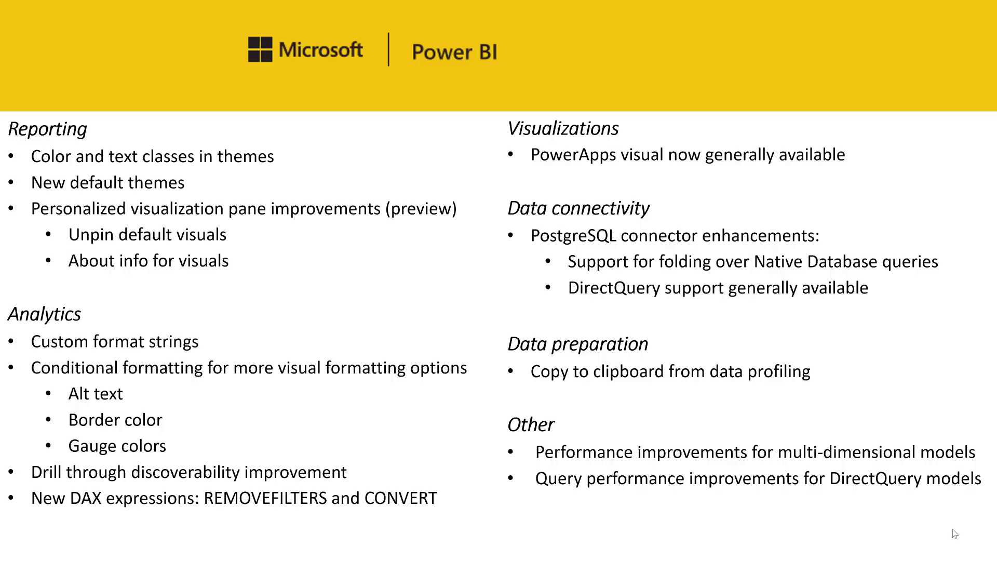
Switch back to Power BI Desktop and show only the formatting properties of the Sales table's Sales Amount field in the model view
key(alt+Tab)
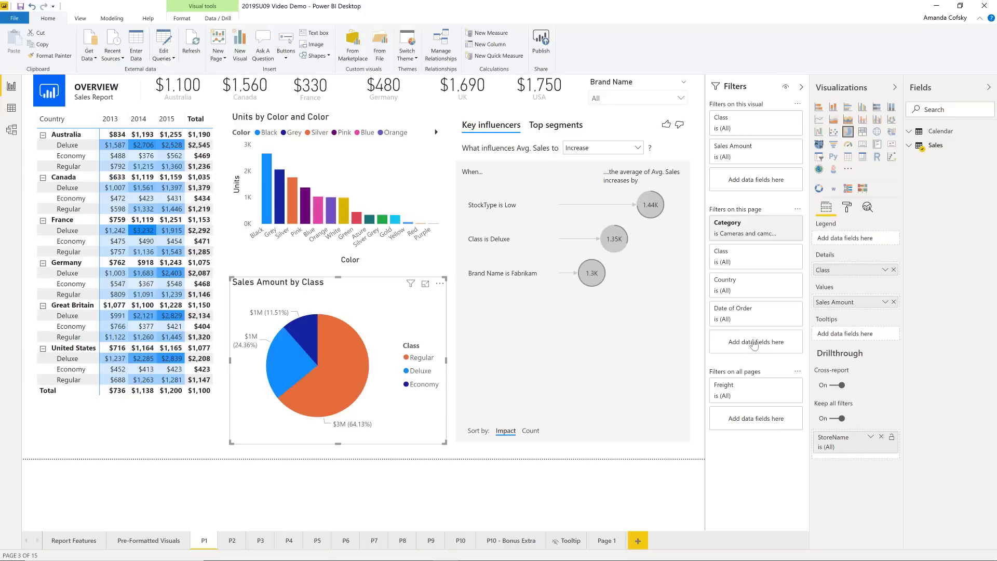
click(9, 129)
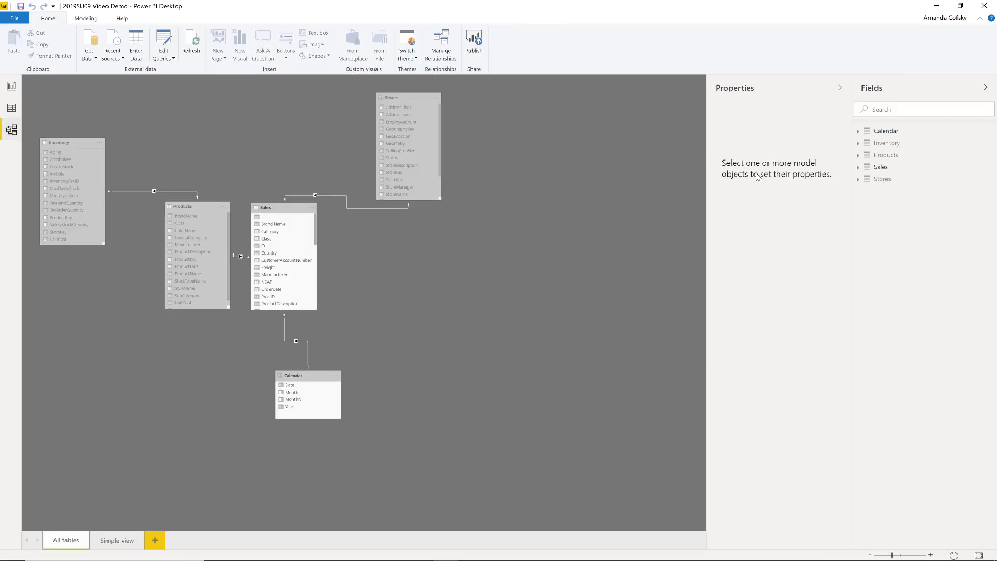
click(858, 167)
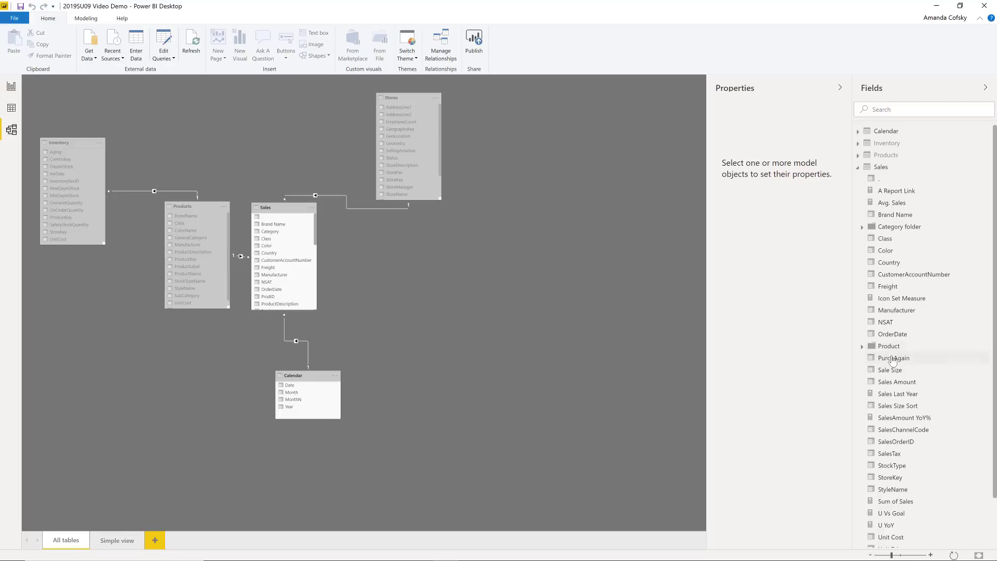
click(895, 383)
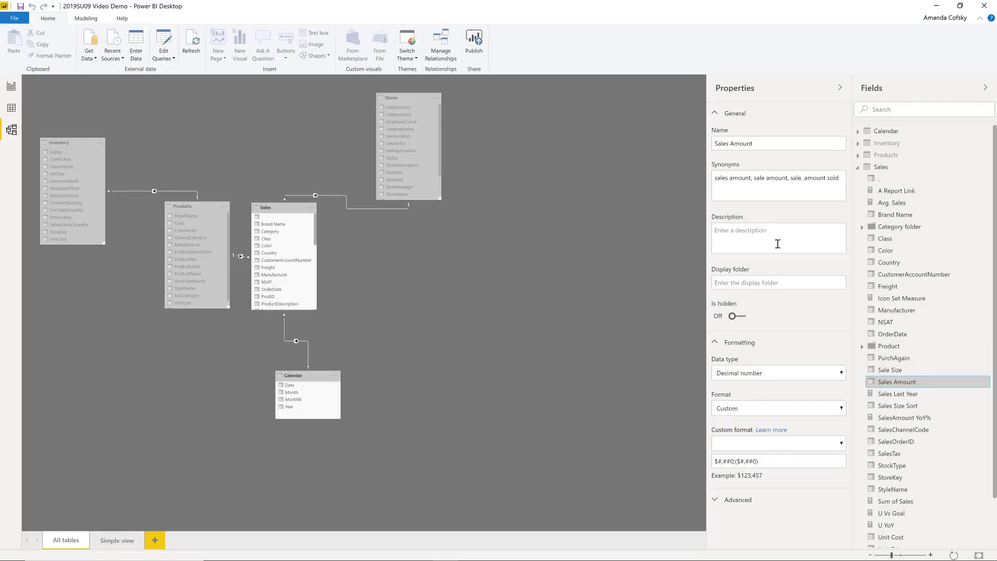
click(732, 116)
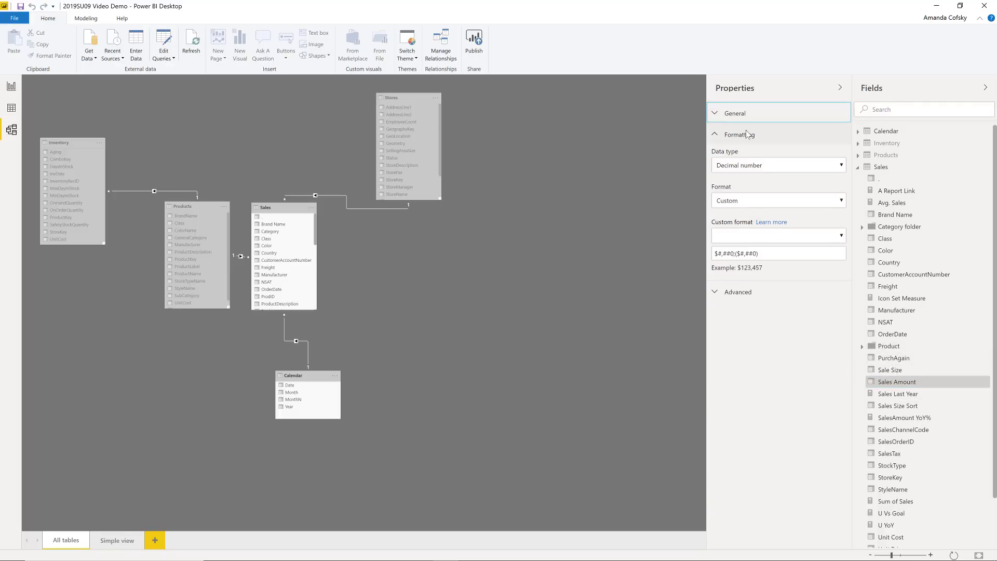
Try the custom formats General Number and #,#.#;(#,#.#);"Zero"; on the Sales Amount field
click(730, 206)
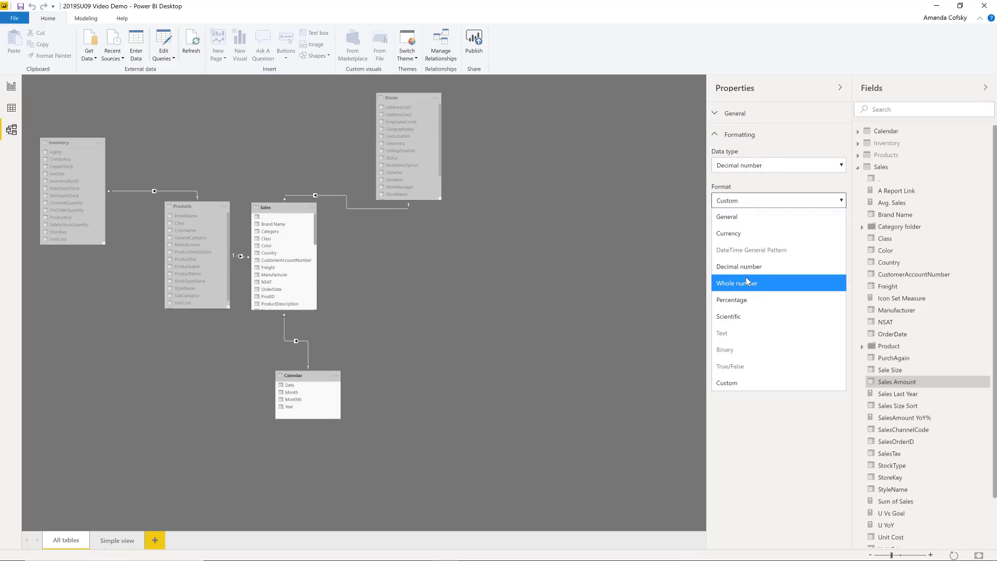
click(733, 382)
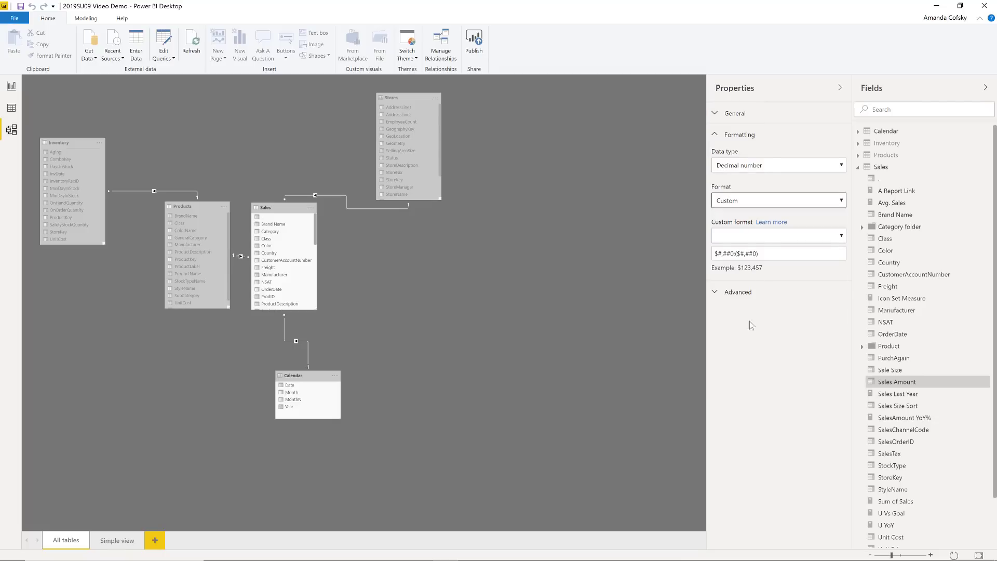
click(761, 239)
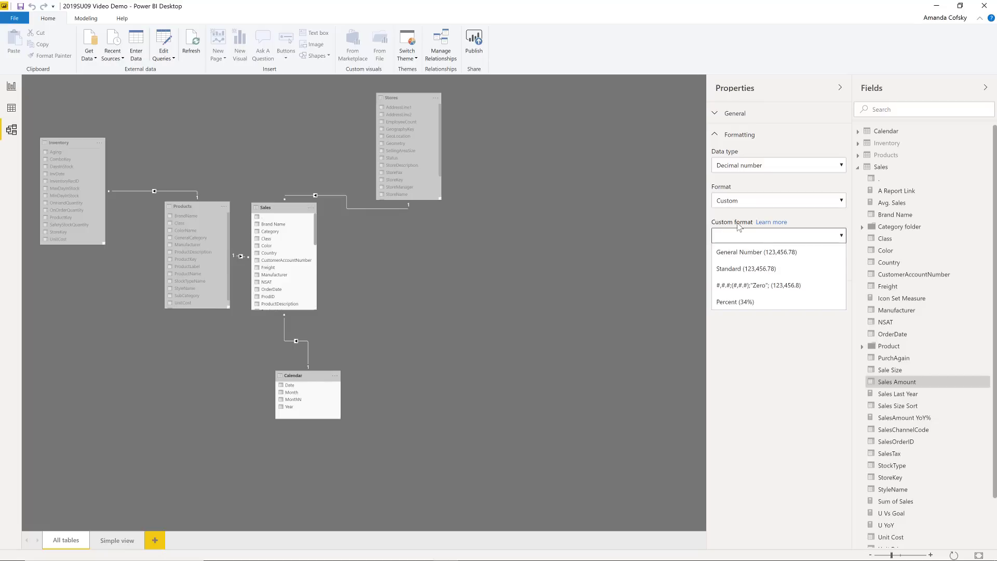
click(740, 253)
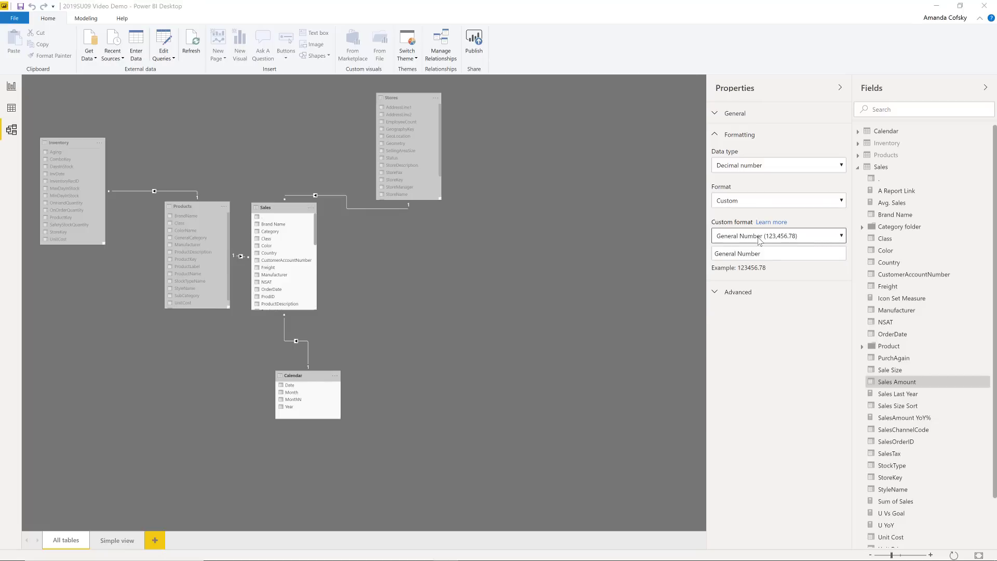
click(758, 237)
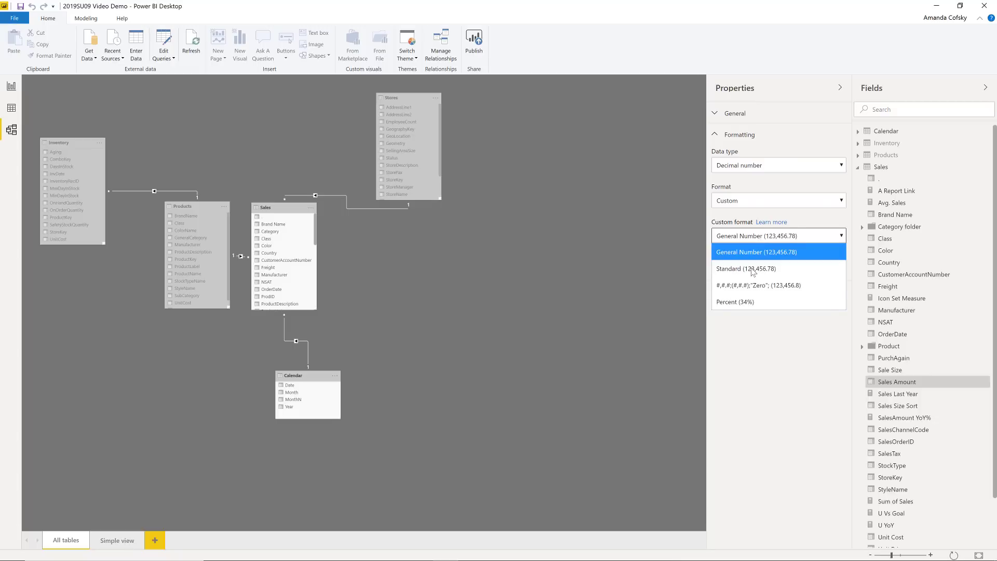
click(766, 286)
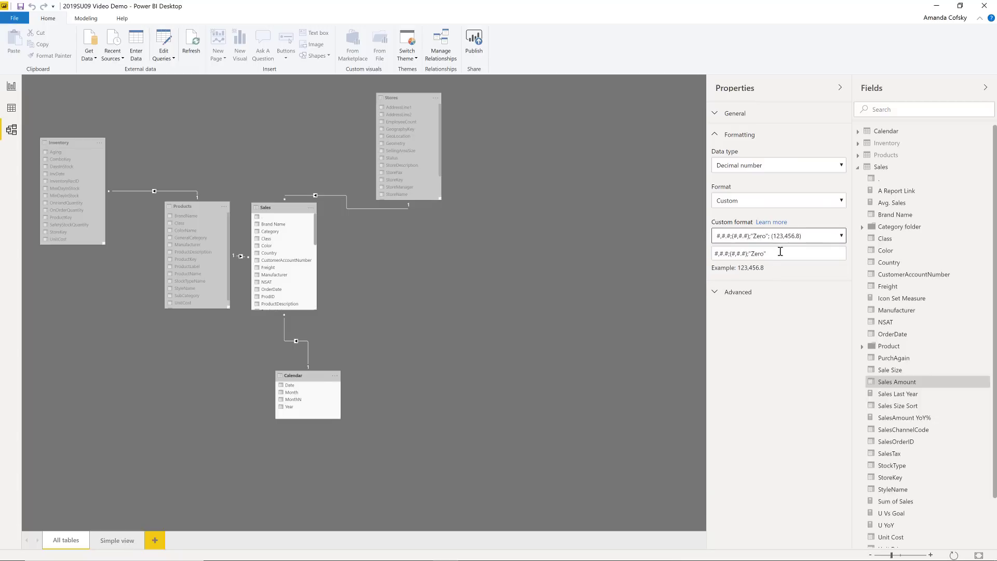
click(766, 237)
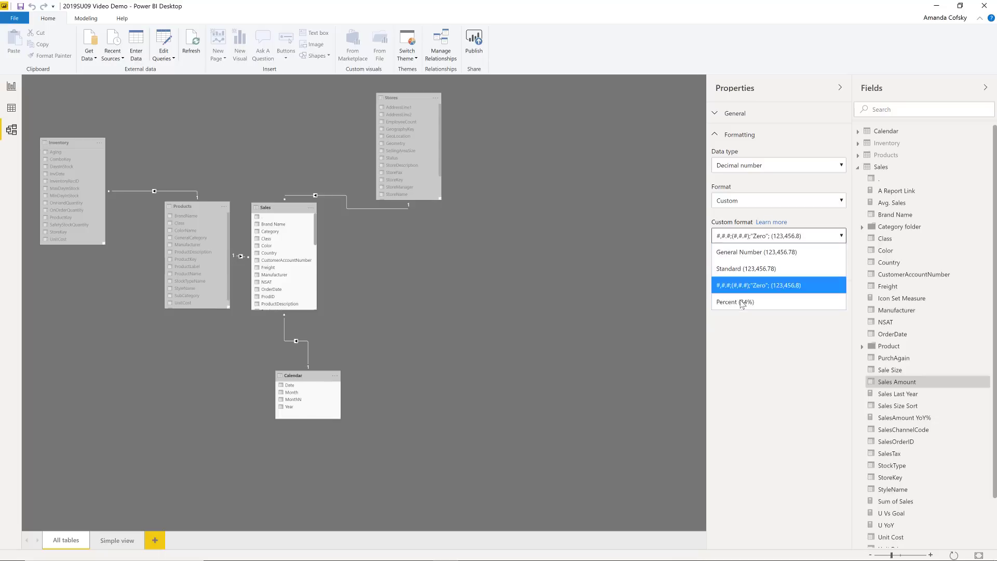
click(752, 350)
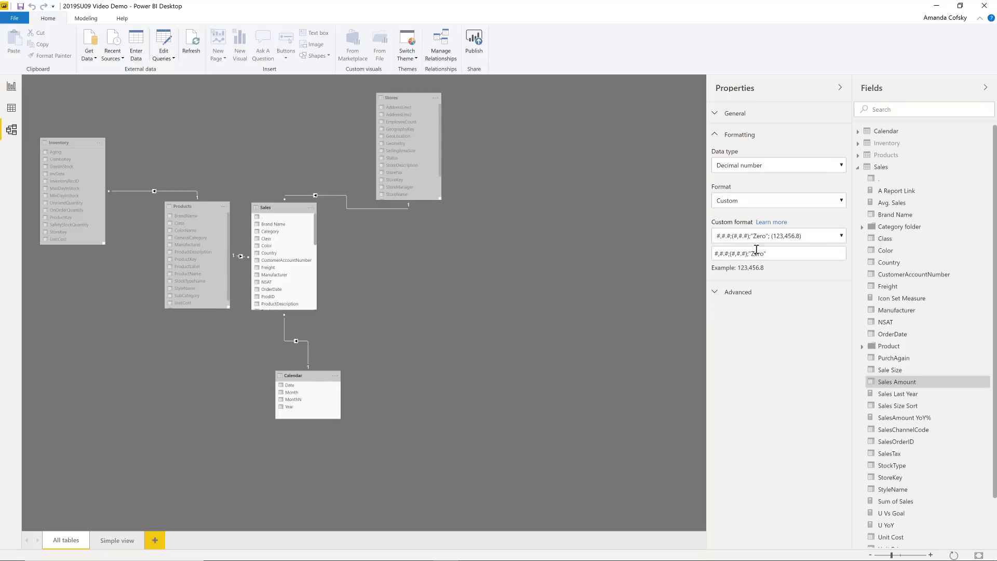
Clear the Sales Amount field's custom format string and replace it with the one on the clipboard
drag(768, 253, 672, 242)
key(BackSpace)
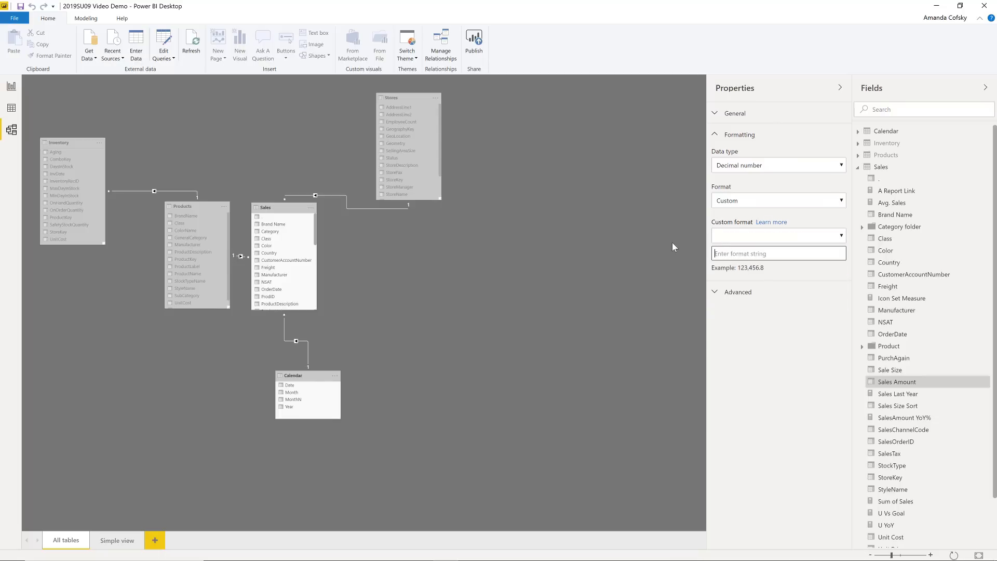
text($#,##0;($#,##0))
click(788, 282)
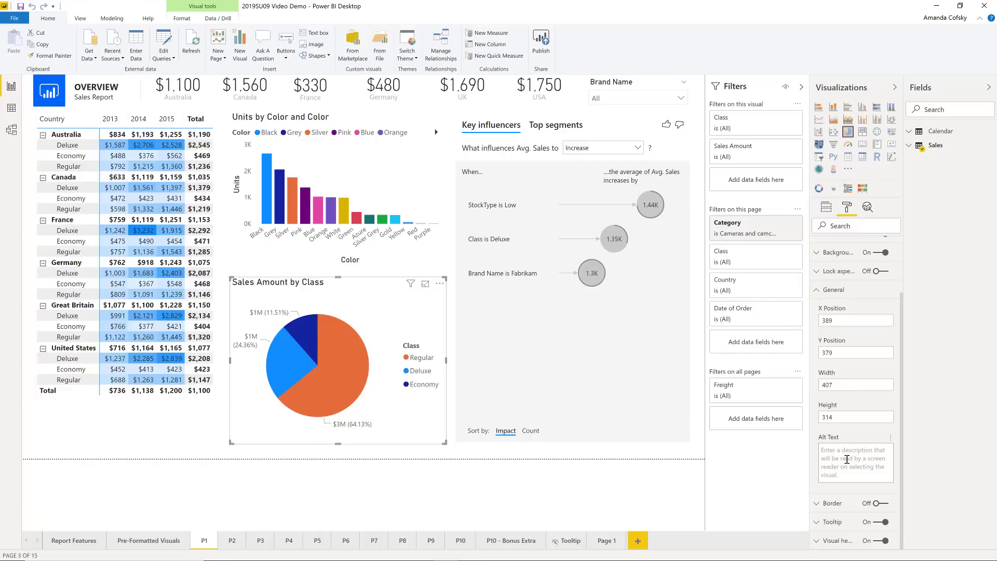
Examine the field-based conditional formatting options for the pie chart's alt text and leave them without choosing a field
click(891, 439)
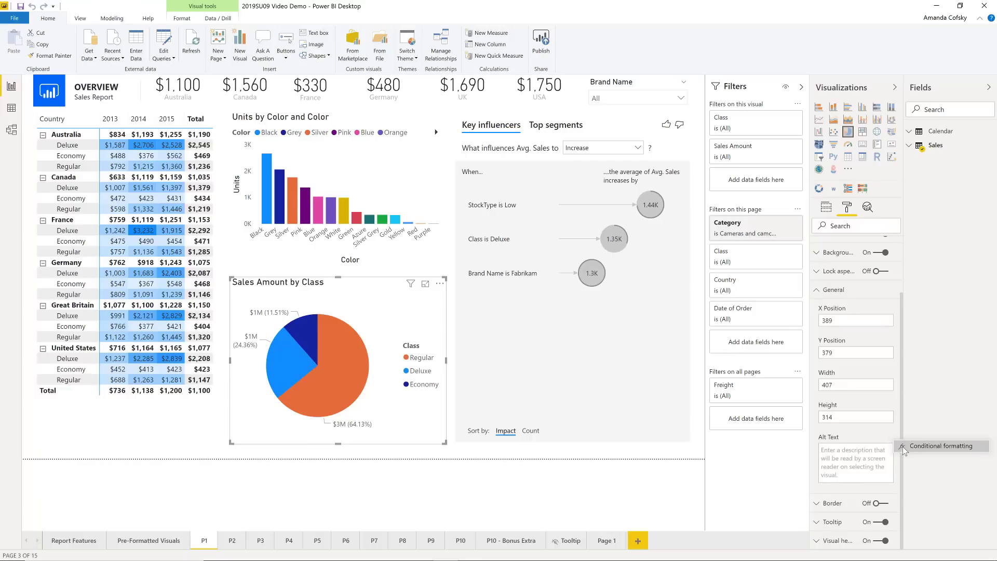
click(902, 447)
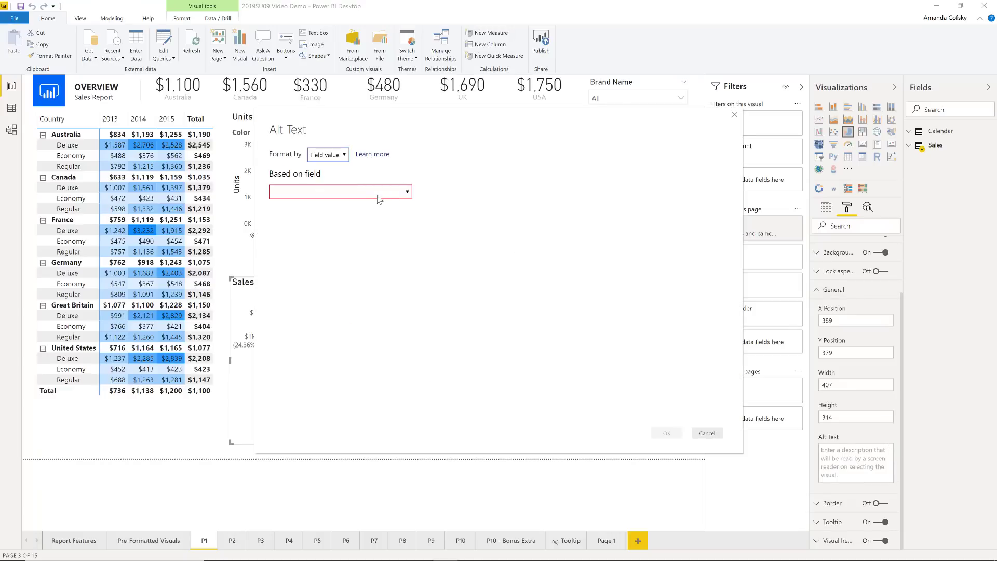
click(378, 196)
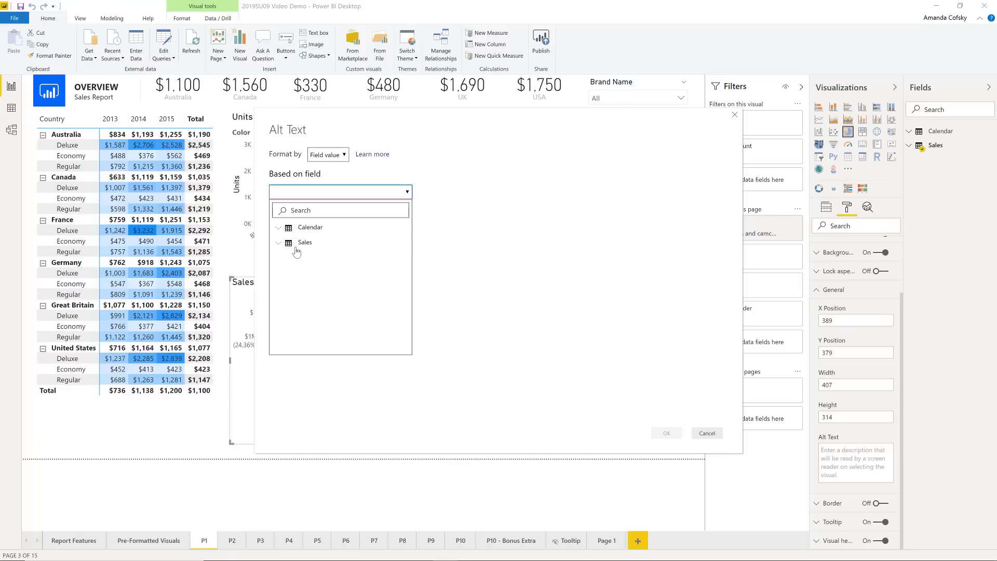
click(707, 434)
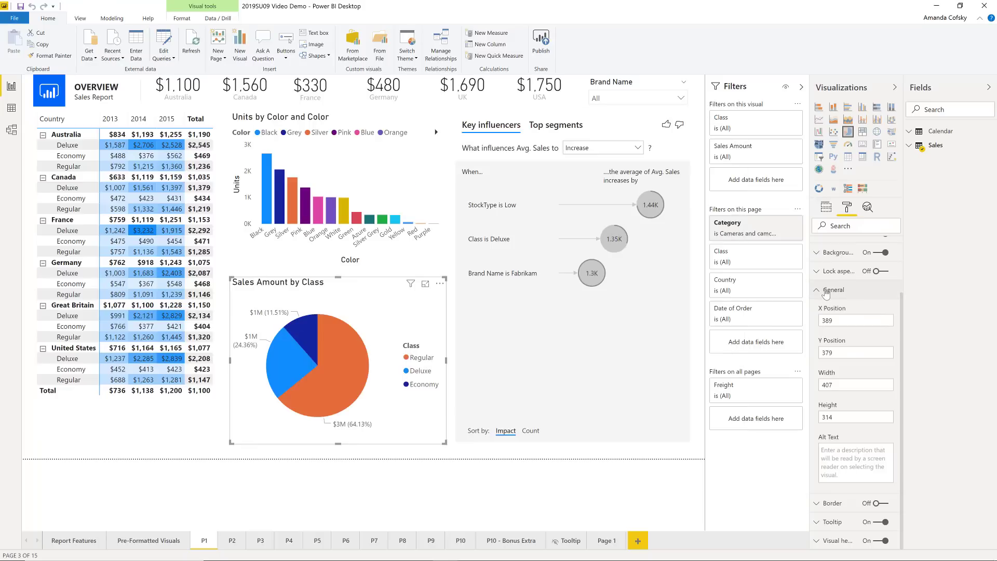
Turn on the pie chart's border, view the color choices and conditional formatting option for its color, and turn the border off again
click(826, 290)
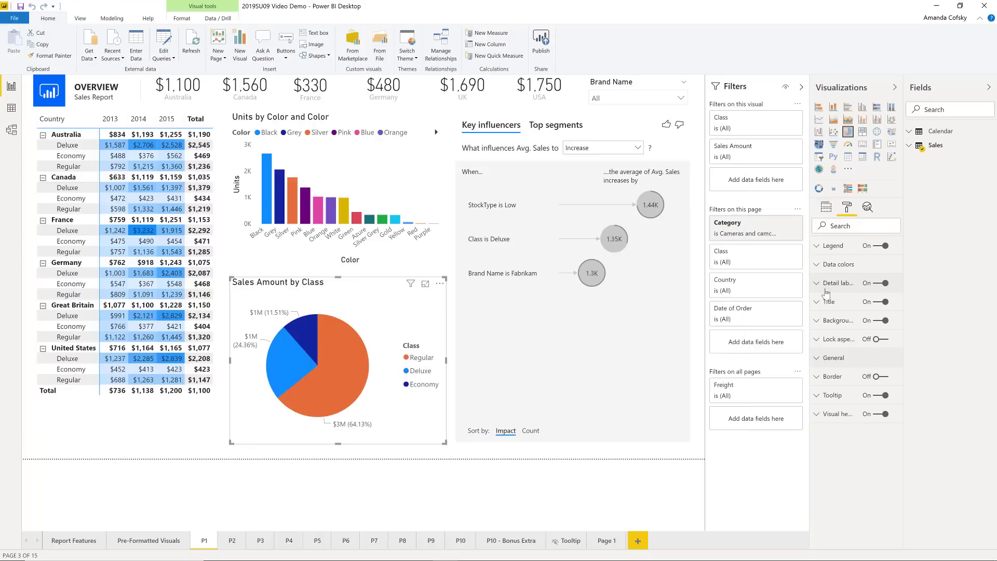
click(832, 377)
click(878, 377)
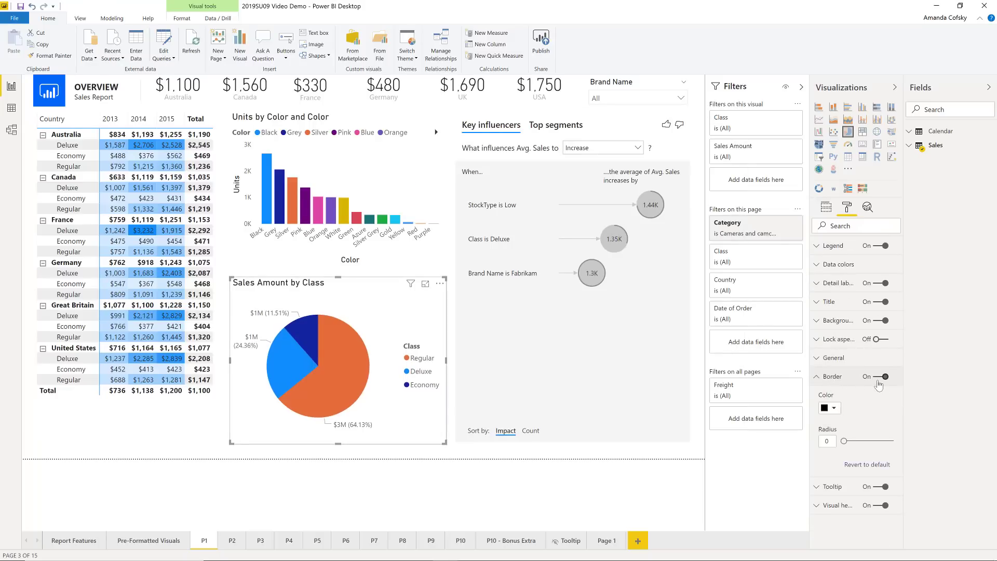
click(831, 408)
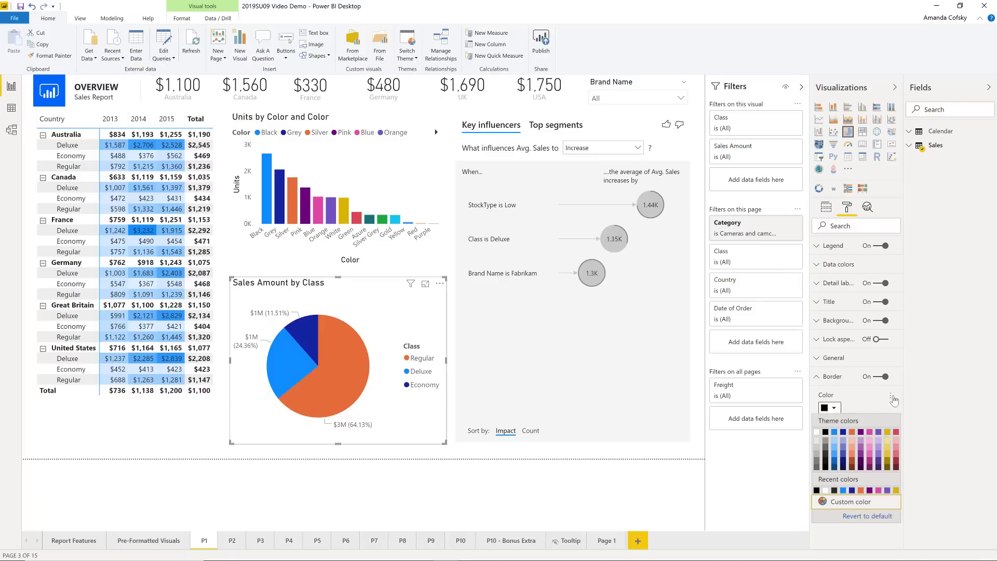
click(890, 396)
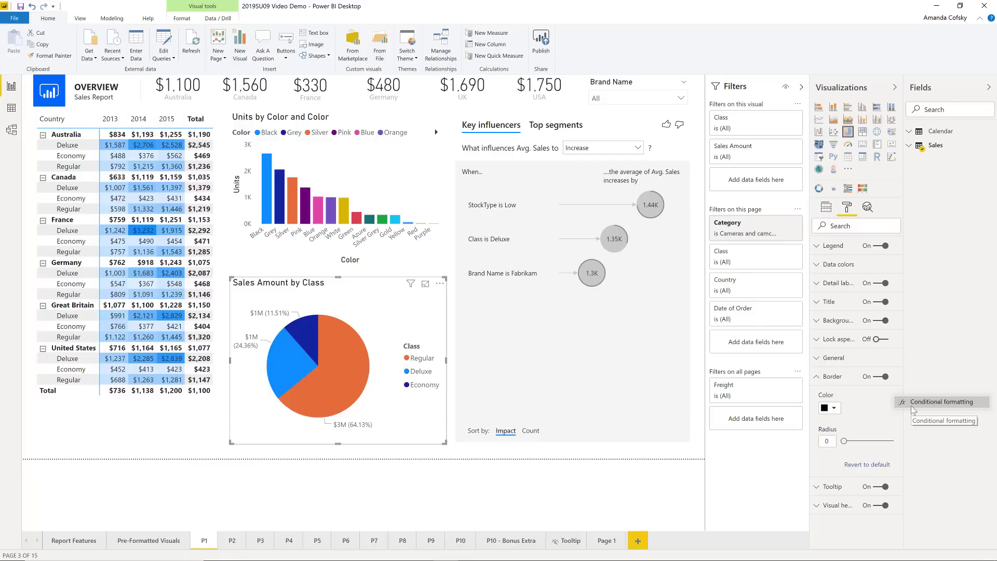
click(882, 378)
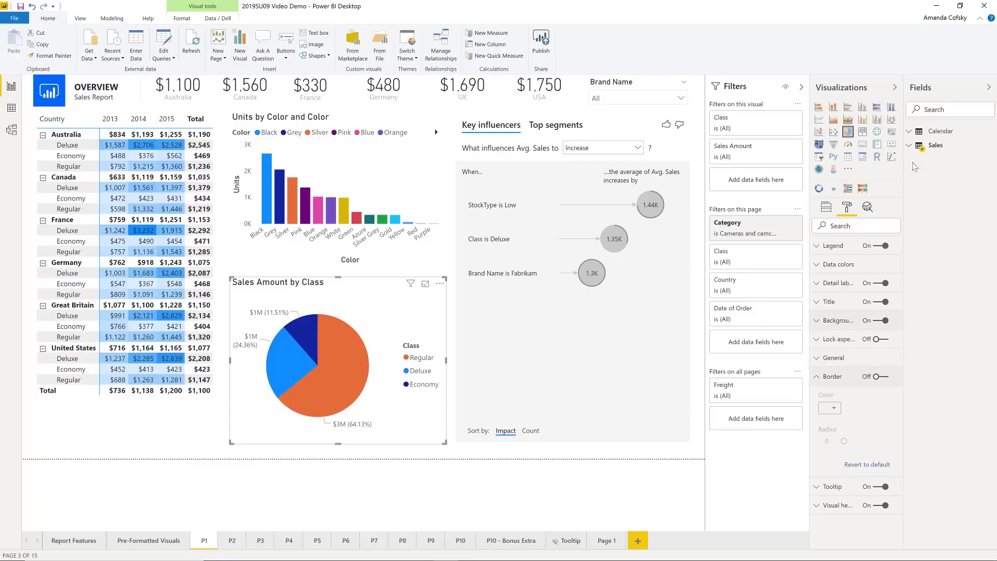
Change the Sales Amount by Class pie chart to a gauge and view the tooltip on its filled arc
click(848, 145)
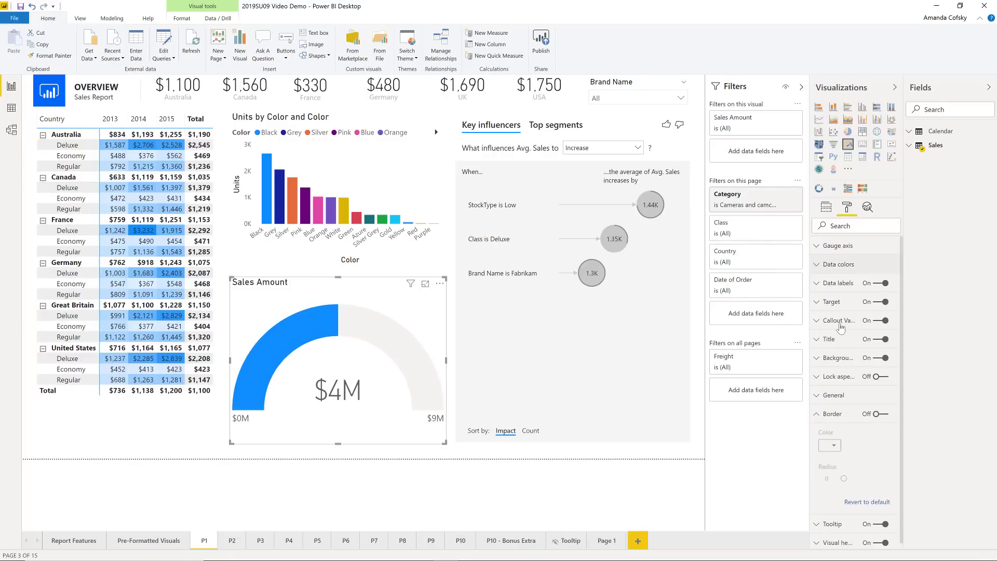
click(834, 421)
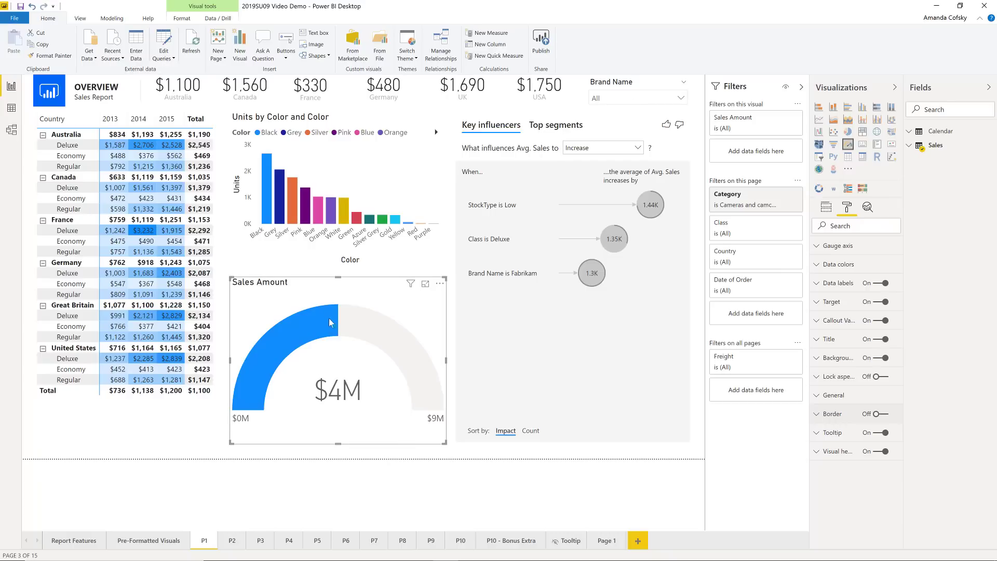
mouse_move(335, 321)
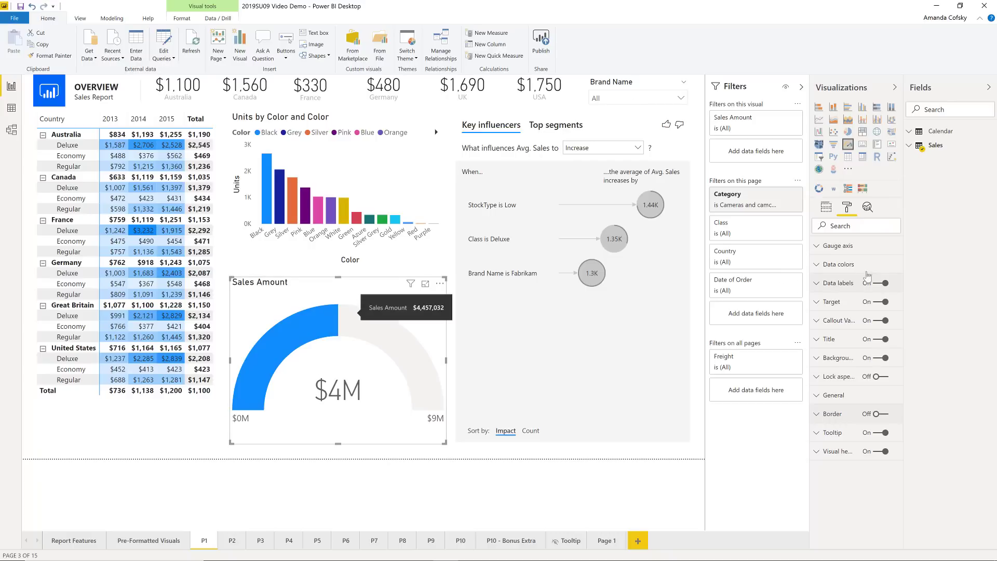
Review the gauge's data label and target formatting settings
click(837, 283)
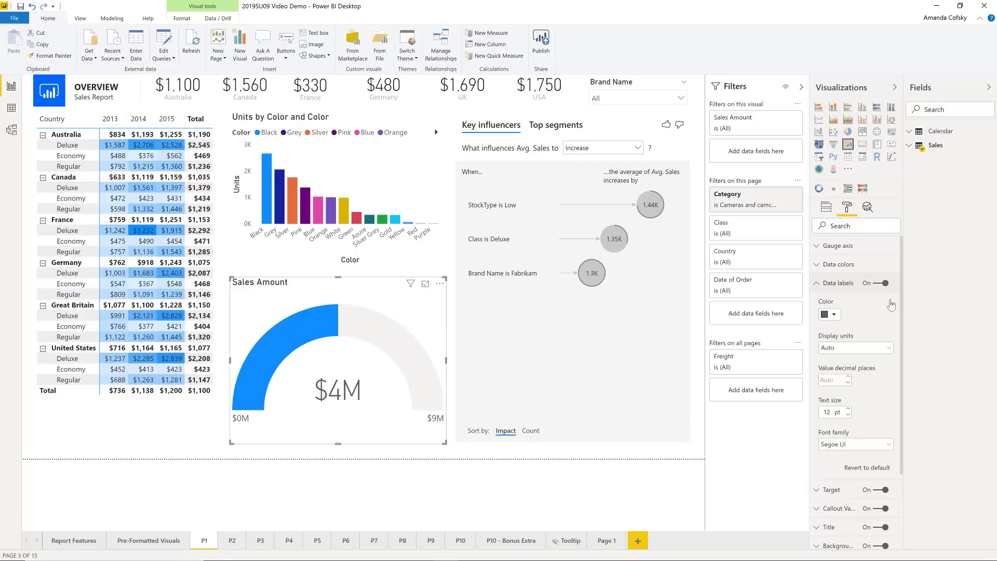
click(843, 283)
click(837, 303)
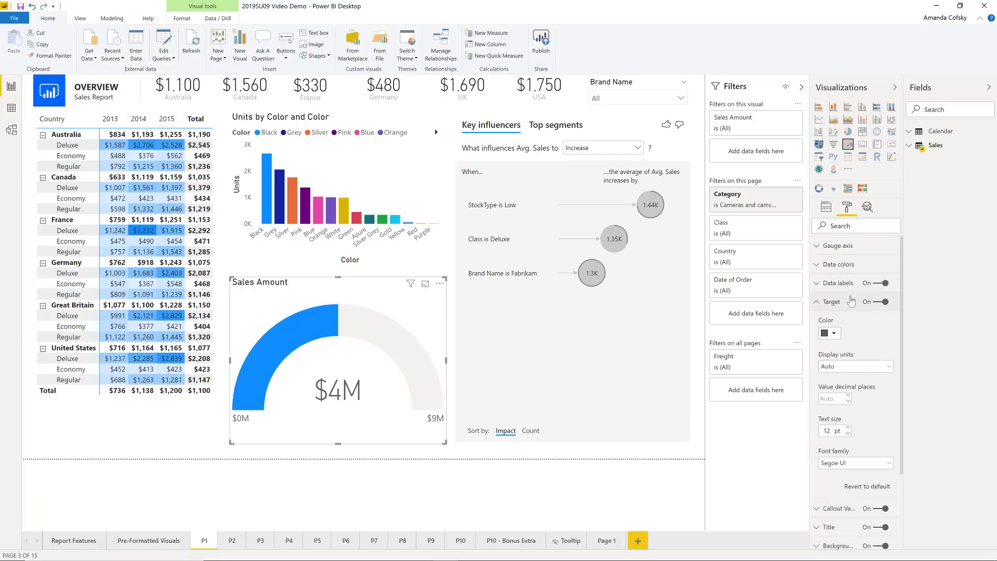
click(851, 301)
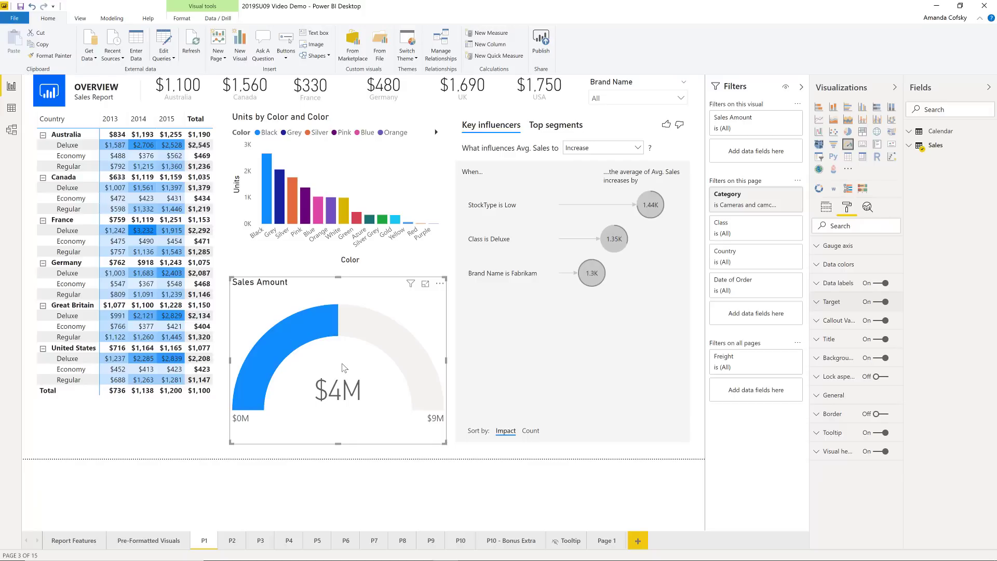
click(848, 319)
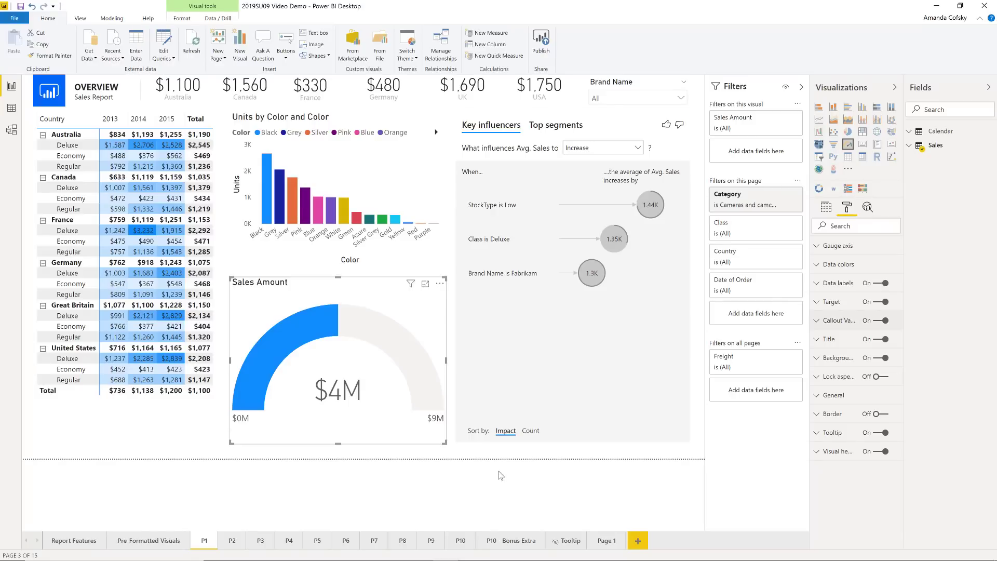
Examine the context options of the Sales Amount gauge and the Copy options of a Units by Color and Color column
right_click(307, 335)
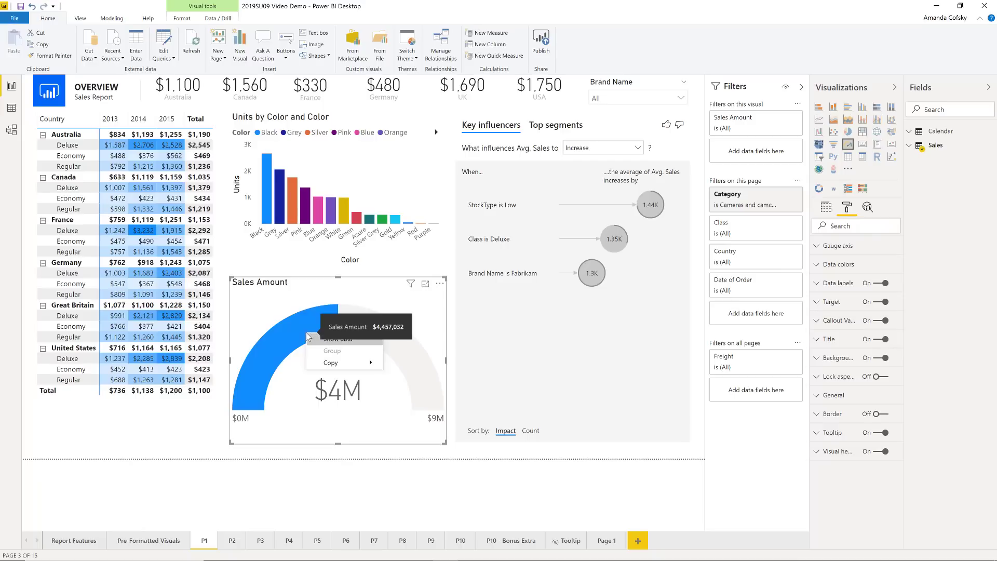
right_click(291, 208)
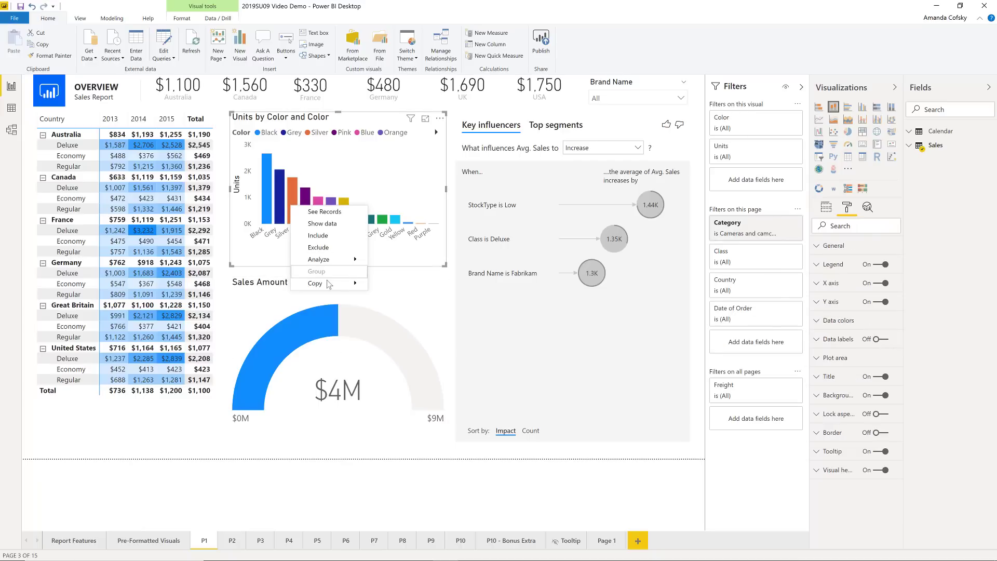
mouse_move(328, 283)
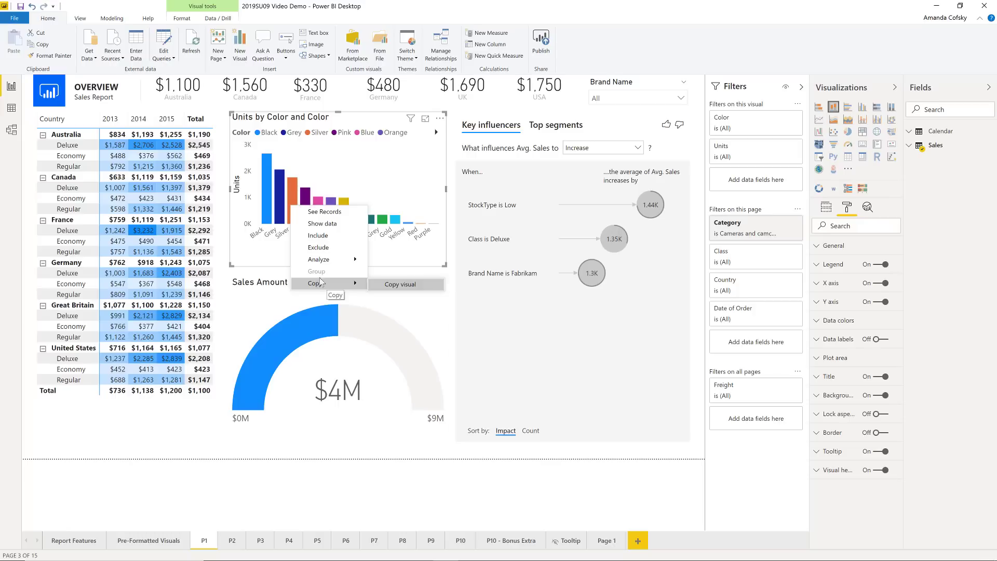
click(255, 276)
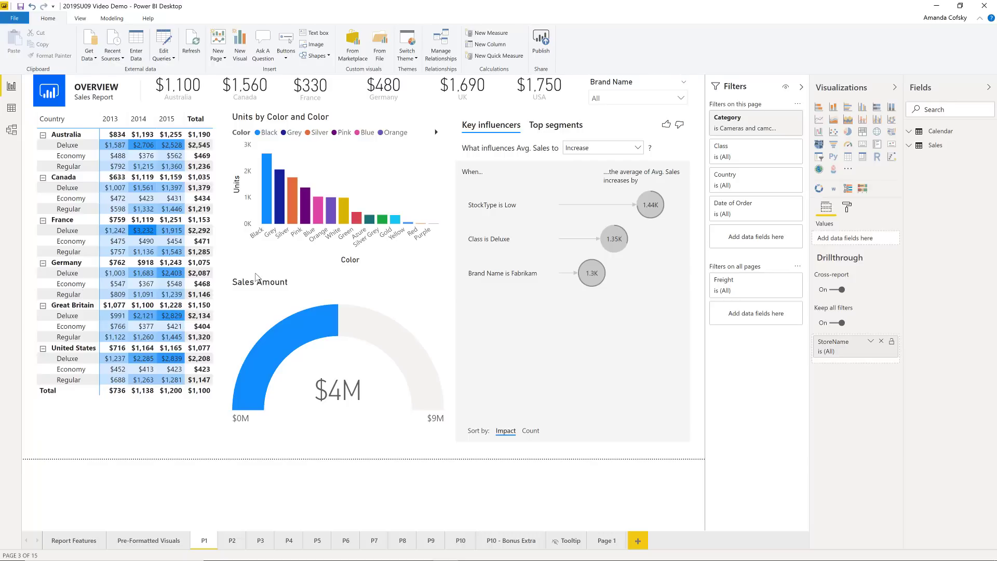
Go to the Tooltip page and turn off Tooltip in its page information
click(563, 540)
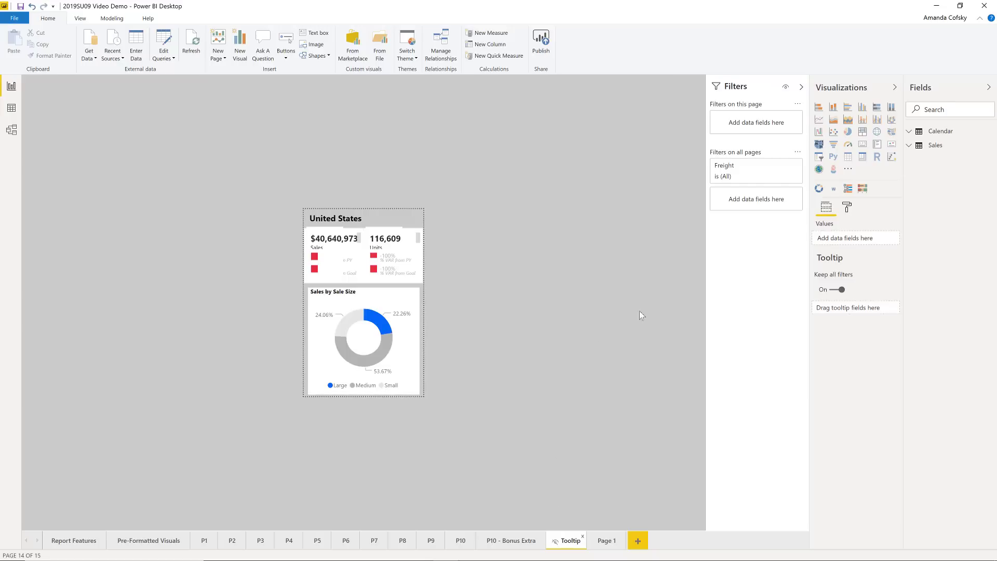
click(851, 205)
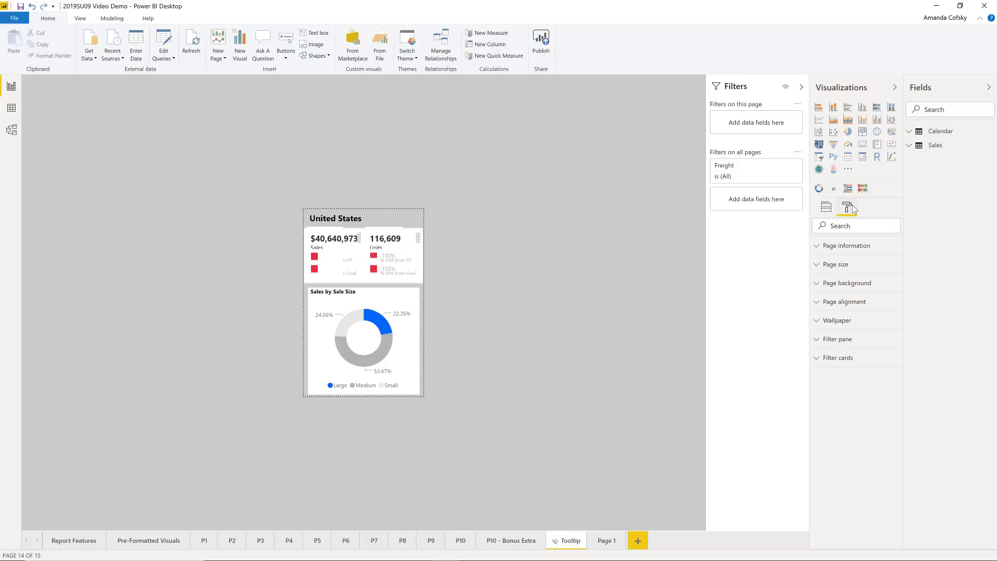
click(843, 249)
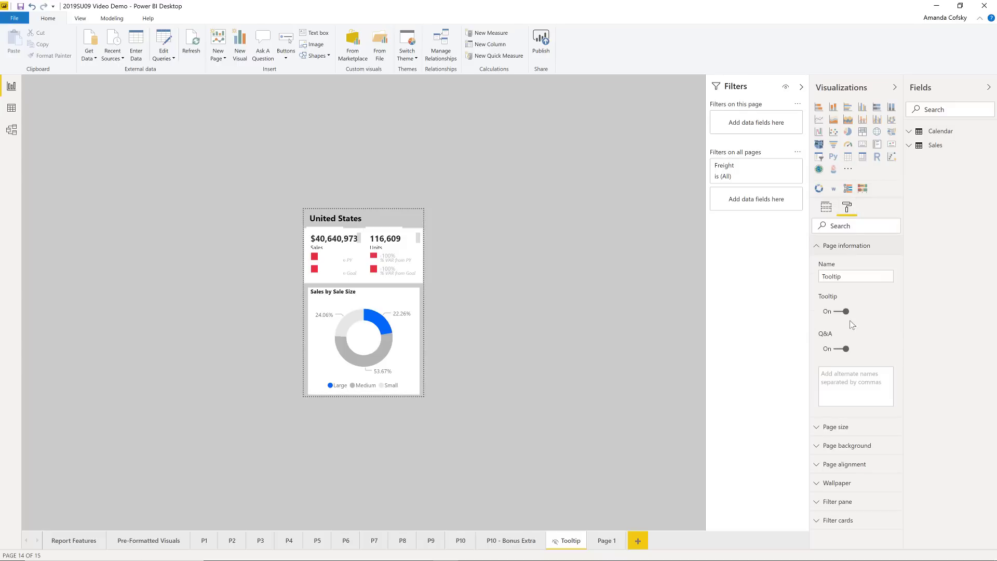
click(837, 248)
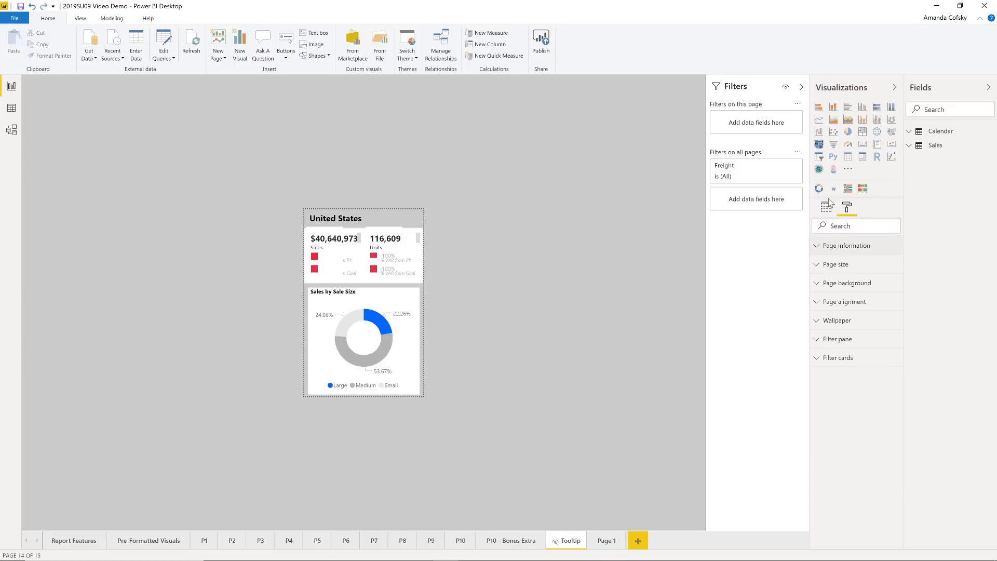
Add the Color field from the Sales table as a drillthrough field on the Tooltip page
click(826, 208)
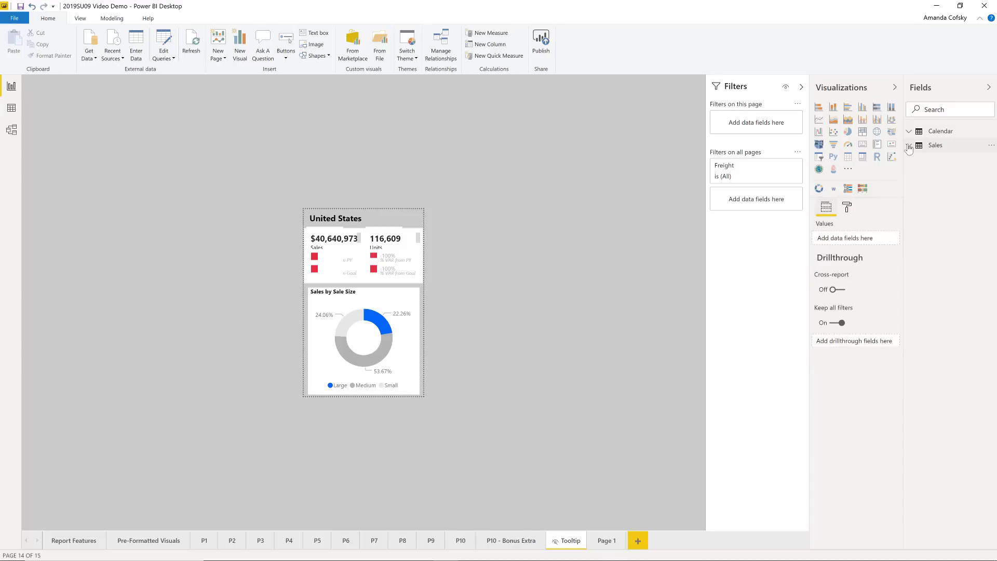
click(909, 147)
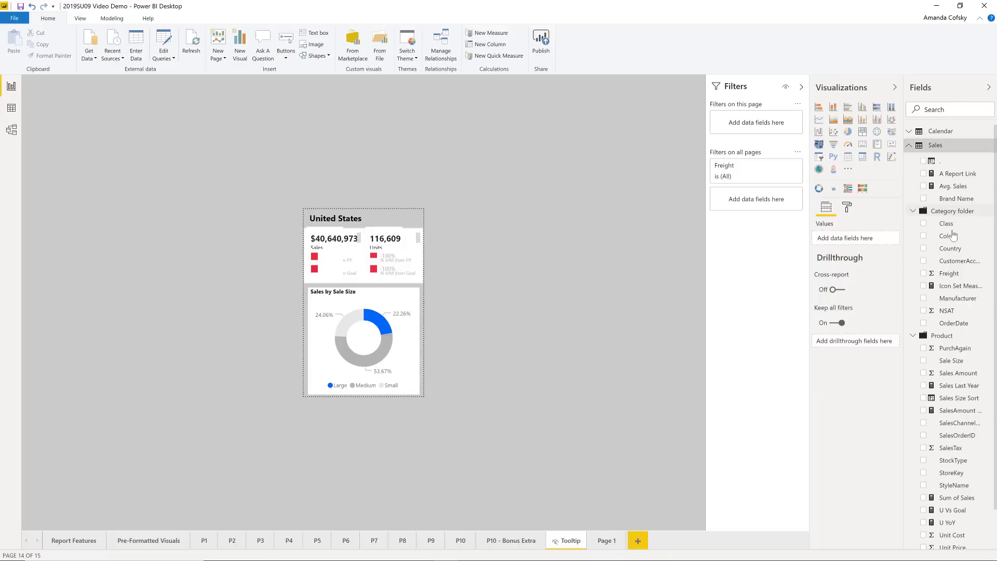
drag(944, 249, 866, 345)
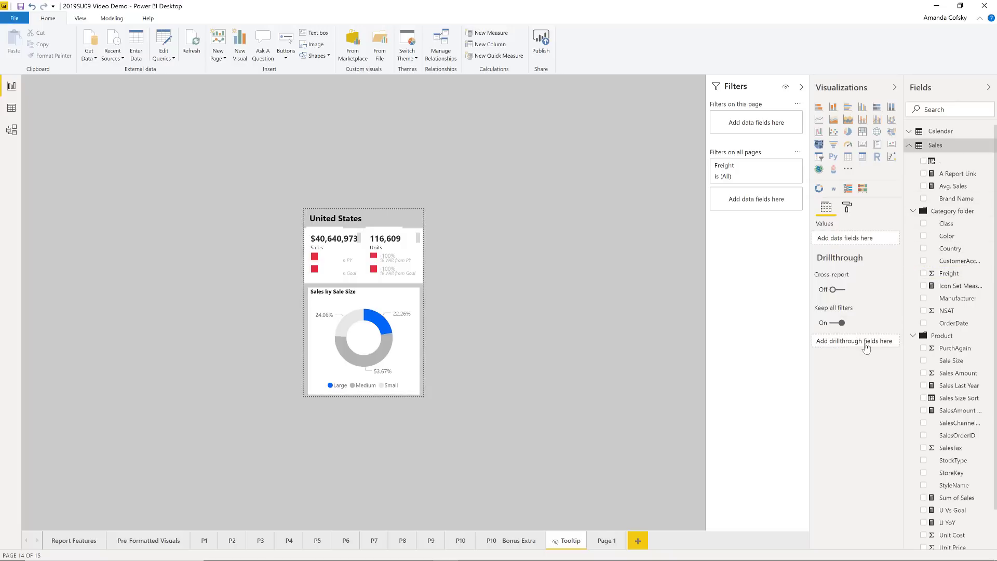
click(525, 395)
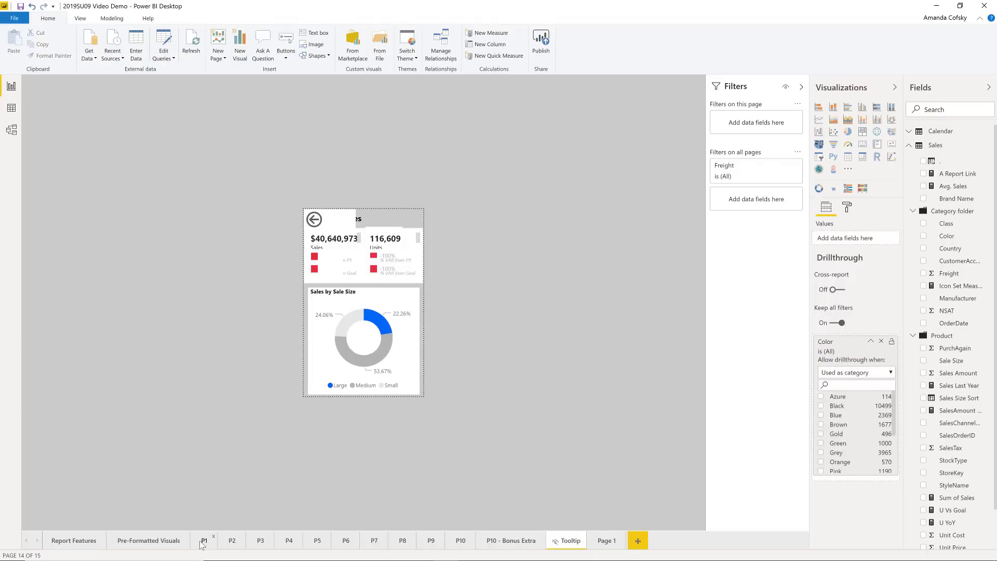
Return to page P1, view the drillthrough hint in the Units by Color and Color tooltips, and show the Blue column's drillthrough targets
click(204, 541)
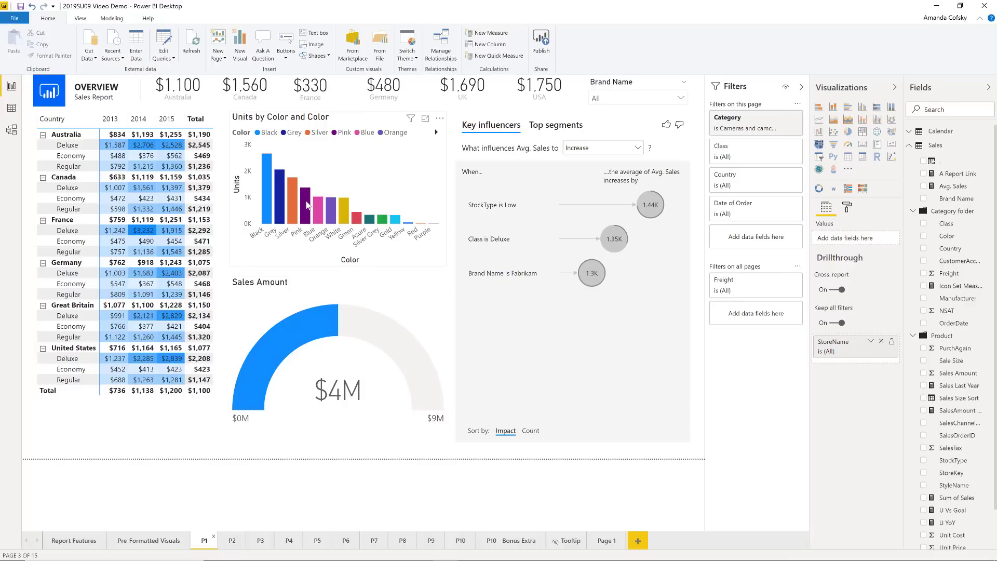
mouse_move(307, 205)
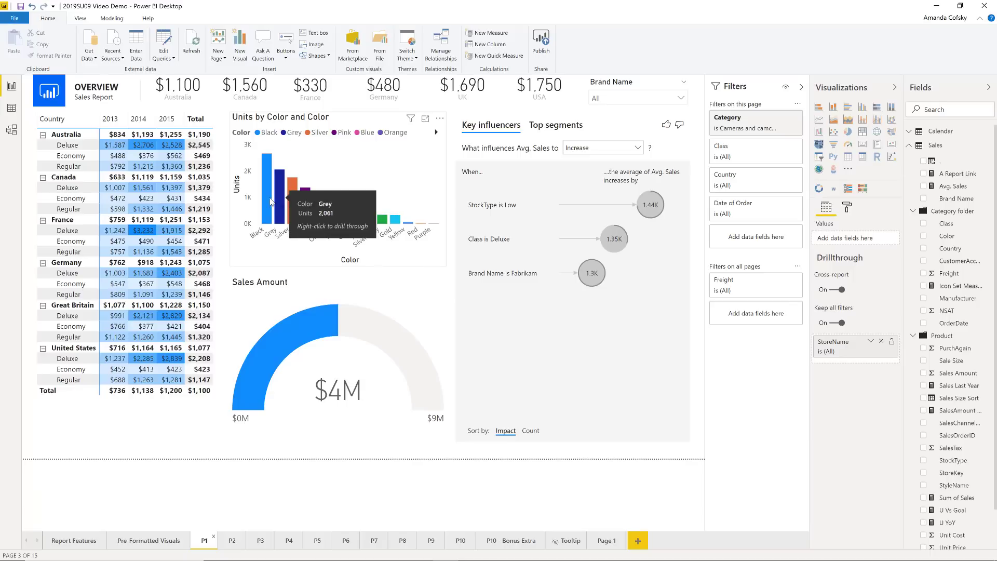
mouse_move(265, 200)
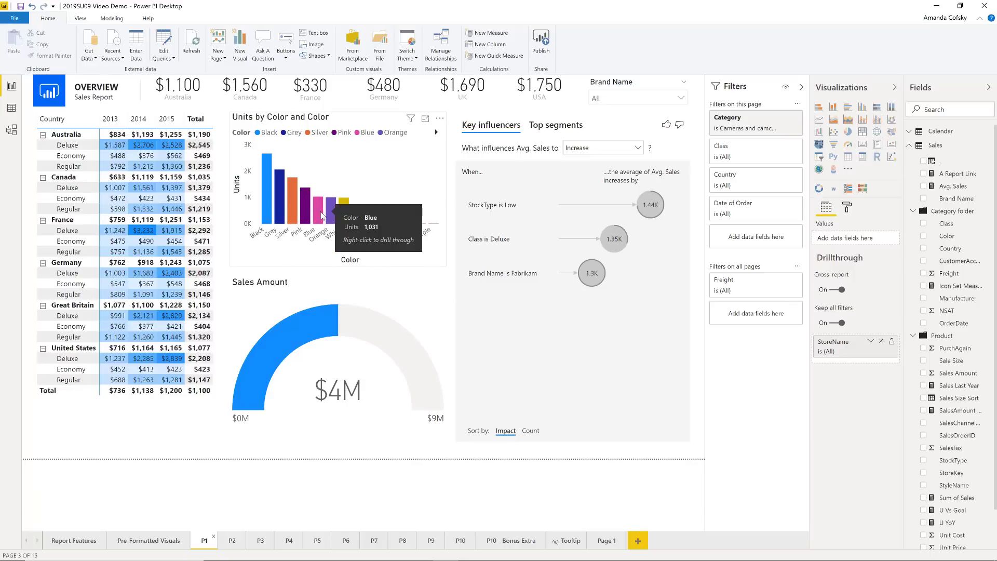
right_click(322, 215)
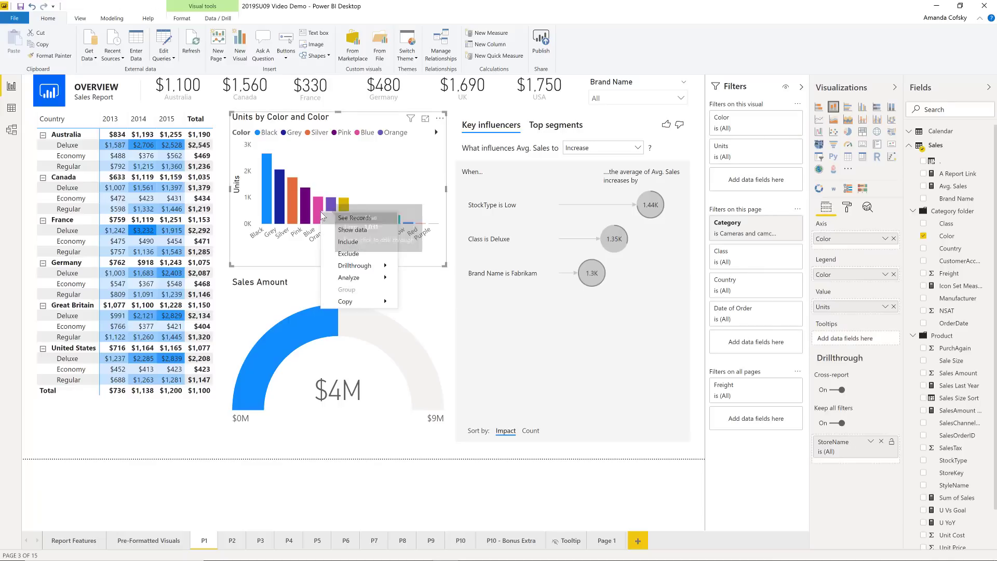
mouse_move(363, 267)
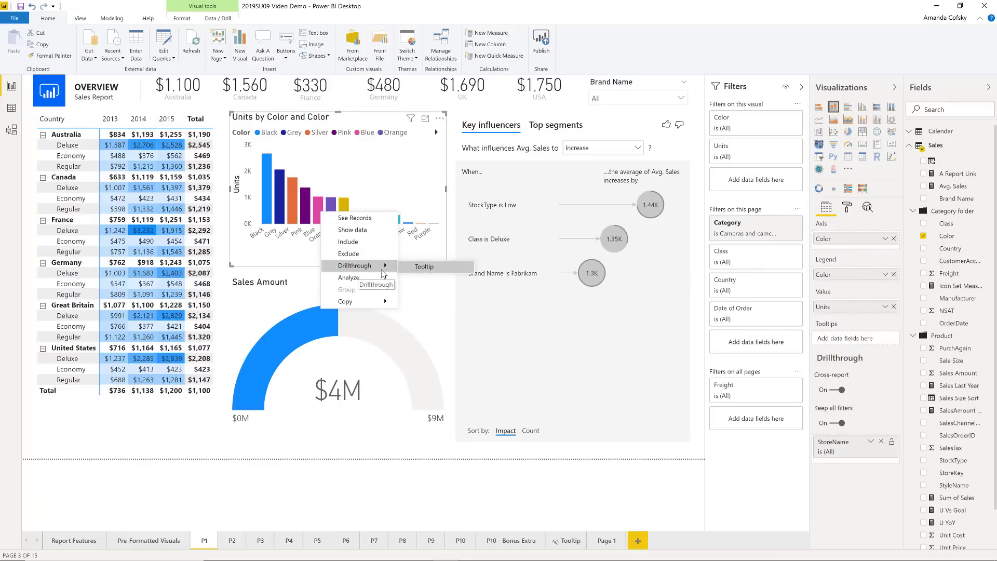